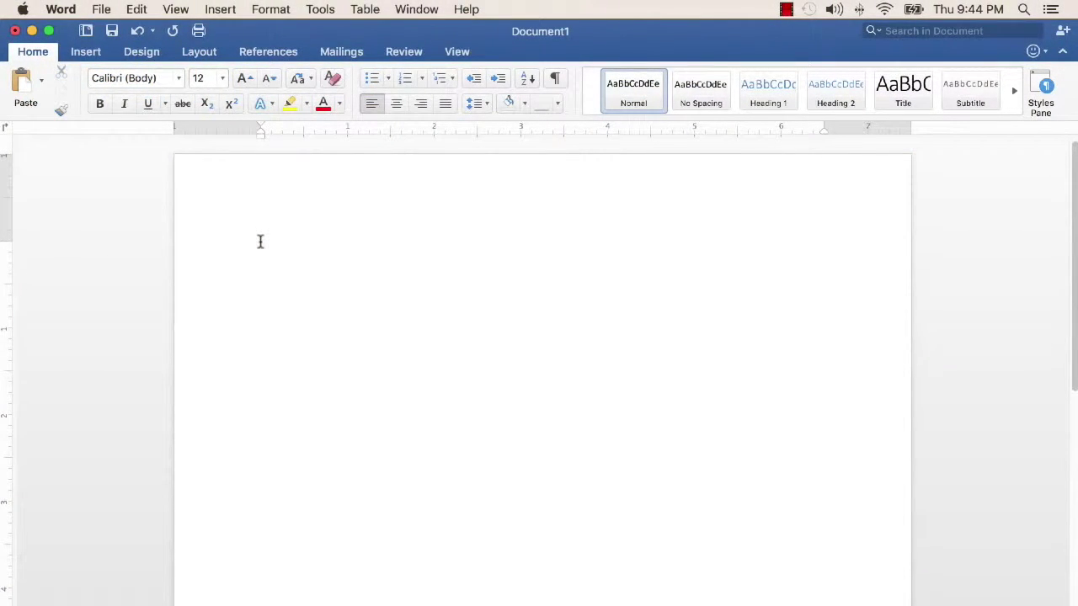
- Set the document's paragraph line spacing to Double in the Paragraph settings
{"action": "left_click", "coordinate": [275, 8]}
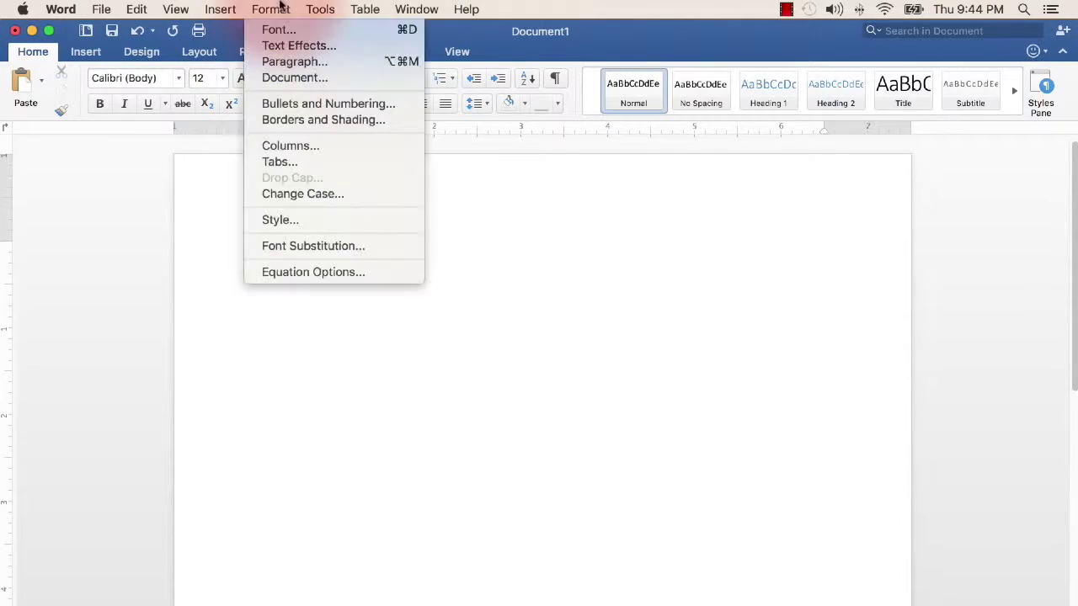
{"action": "left_click", "coordinate": [276, 63]}
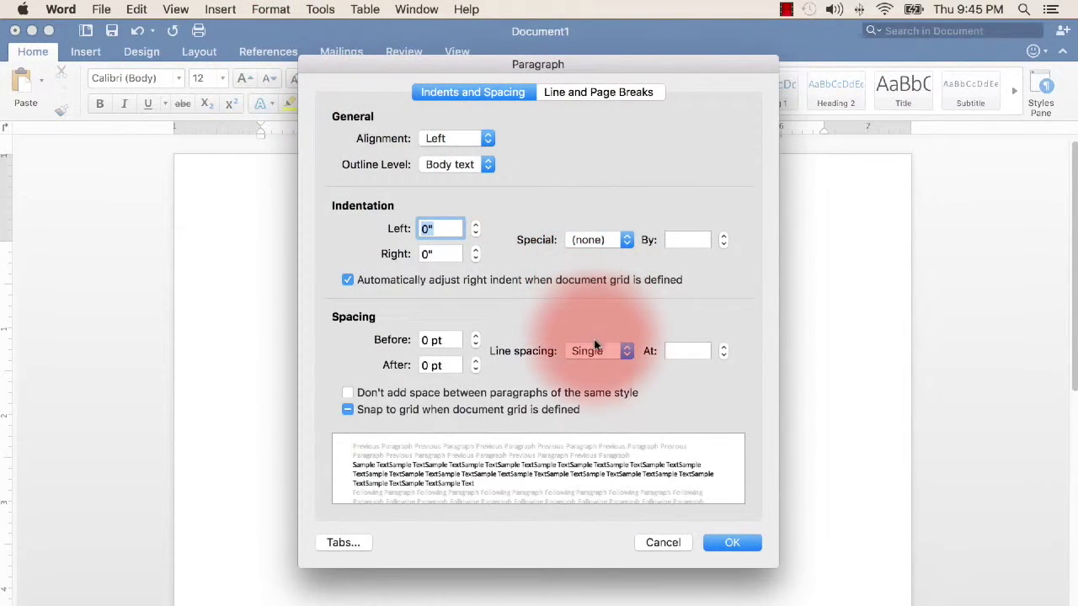
{"action": "left_click", "coordinate": [618, 353]}
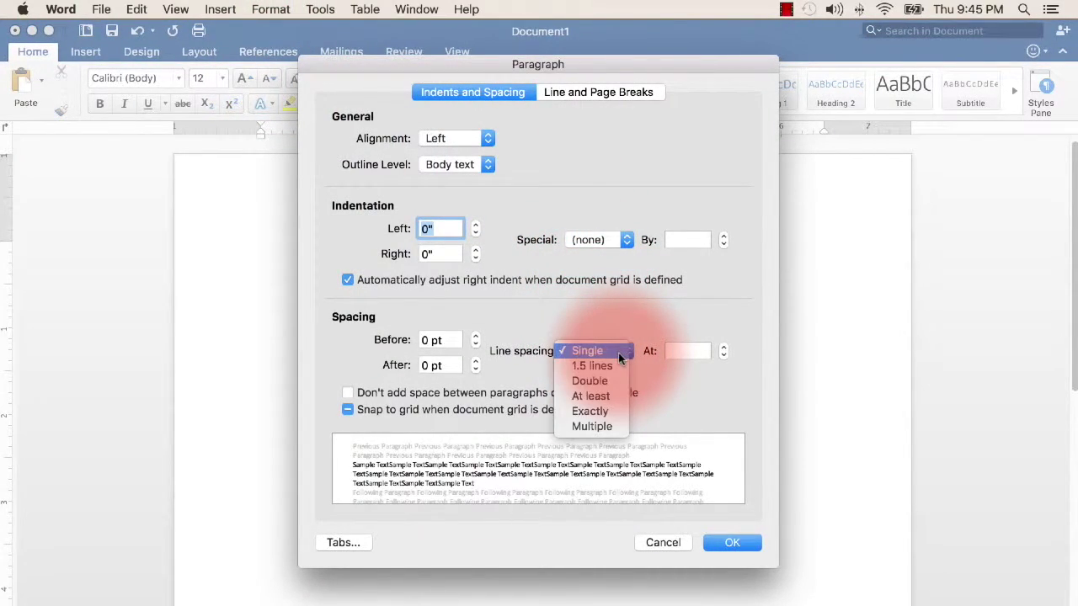
{"action": "left_click", "coordinate": [611, 376]}
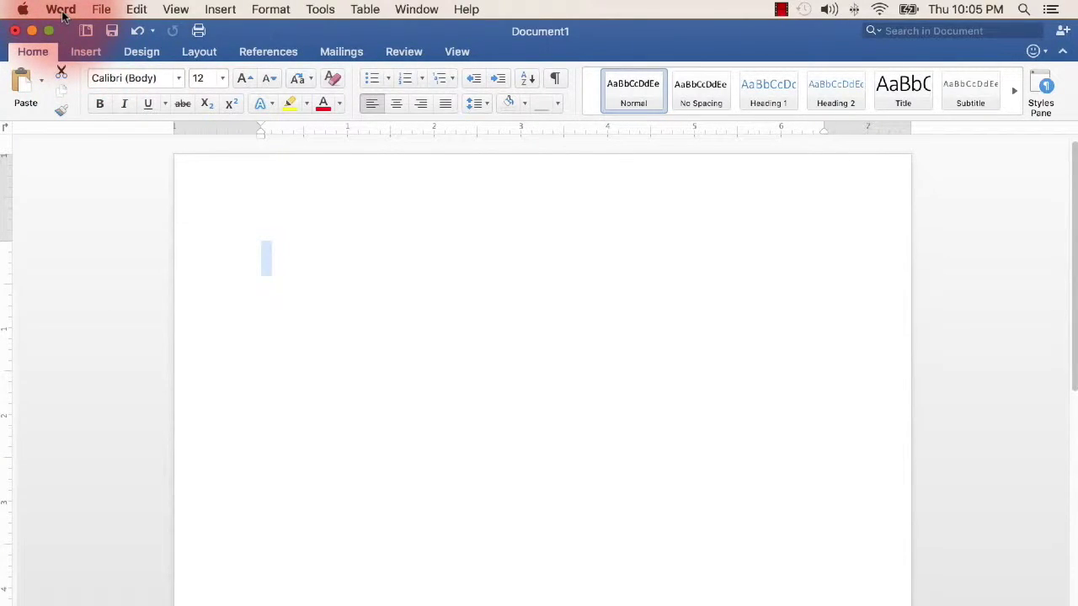
{"action": "left_click", "coordinate": [61, 9]}
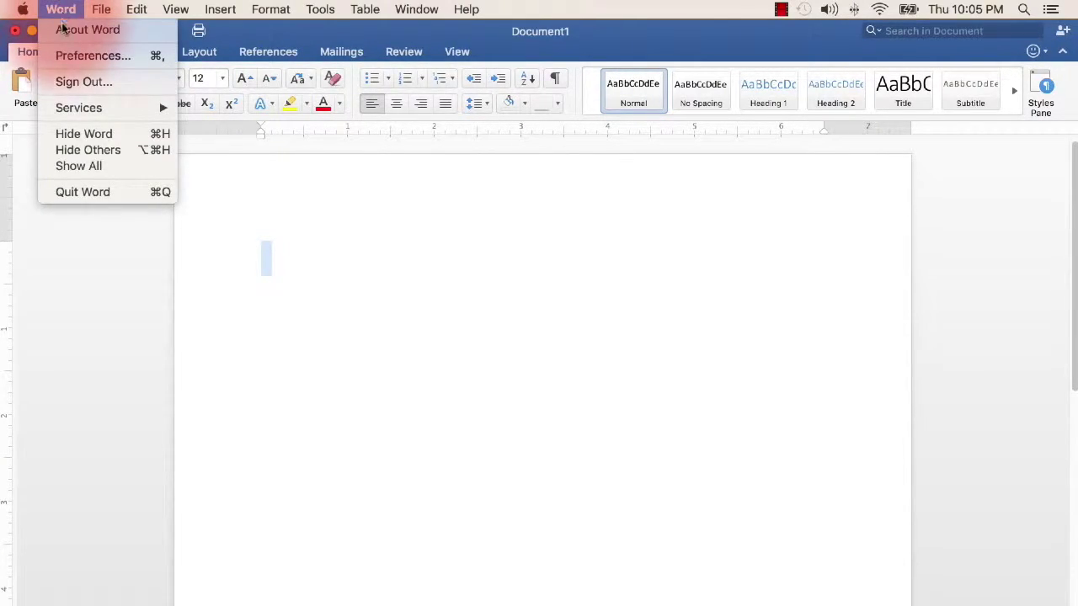
{"action": "left_click", "coordinate": [59, 56]}
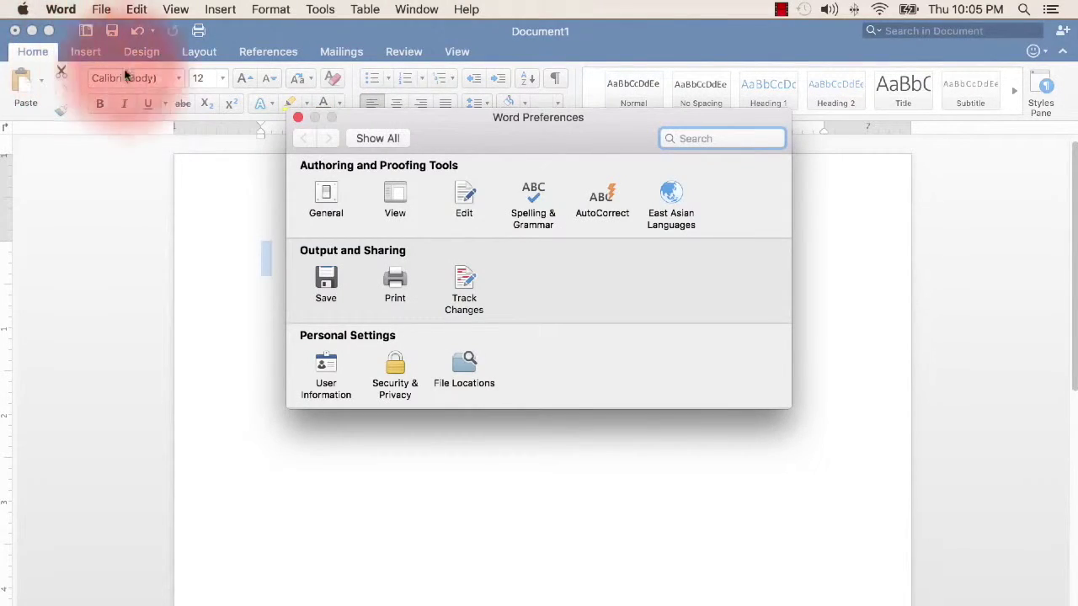
{"action": "left_click", "coordinate": [325, 198]}
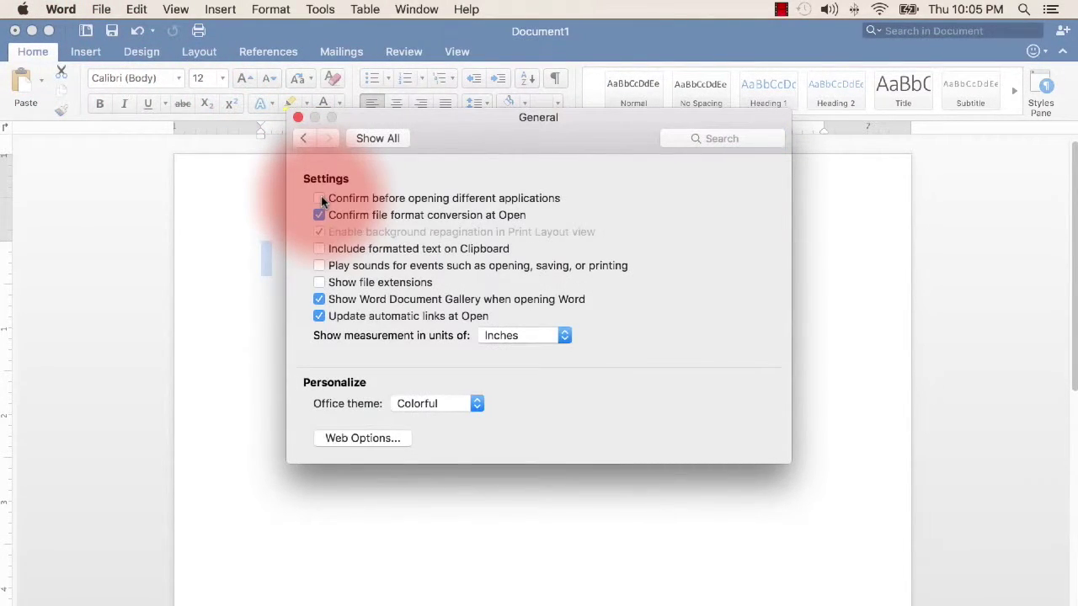
{"action": "left_click", "coordinate": [525, 335]}
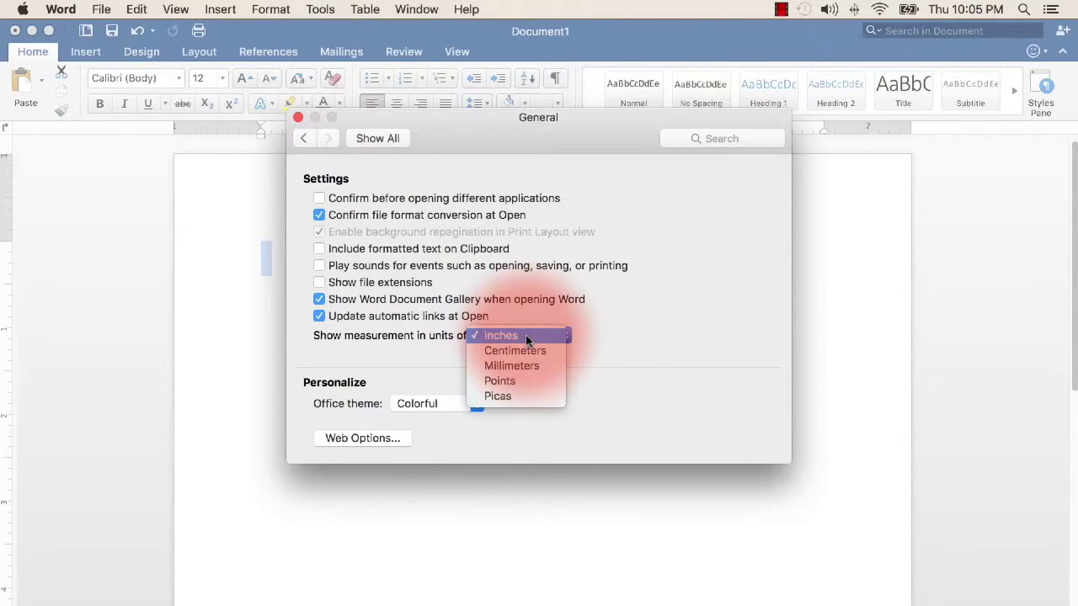
{"action": "left_click", "coordinate": [526, 335]}
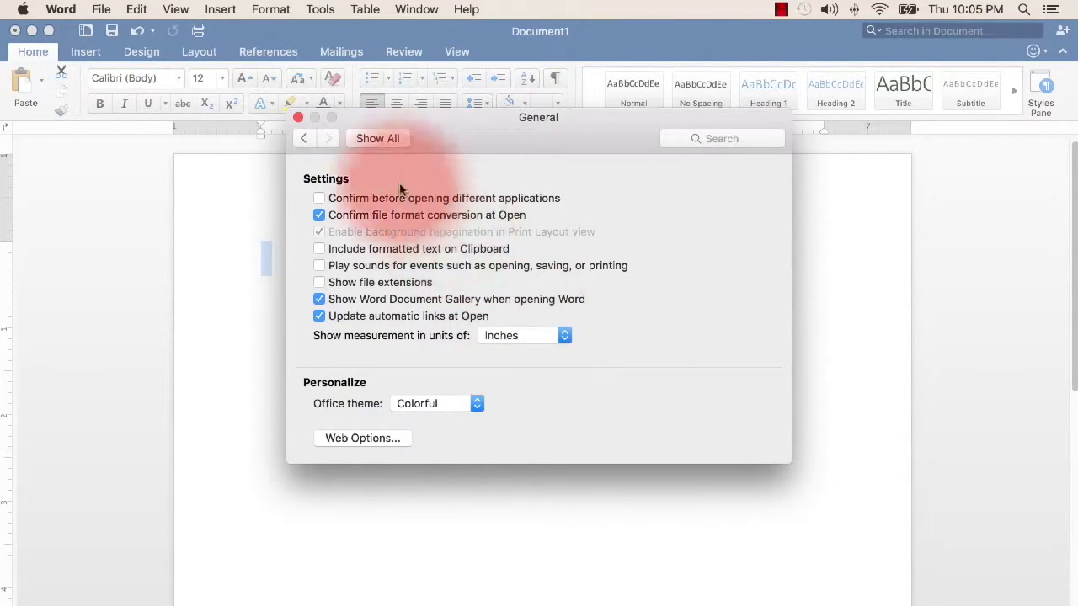
{"action": "left_click", "coordinate": [298, 117]}
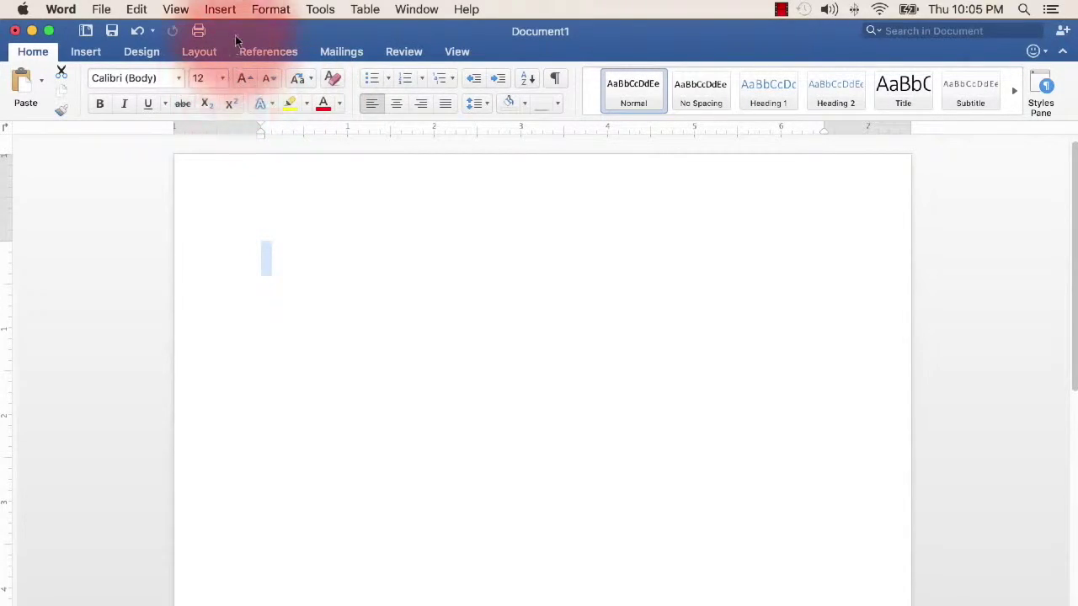
{"action": "left_click", "coordinate": [271, 10]}
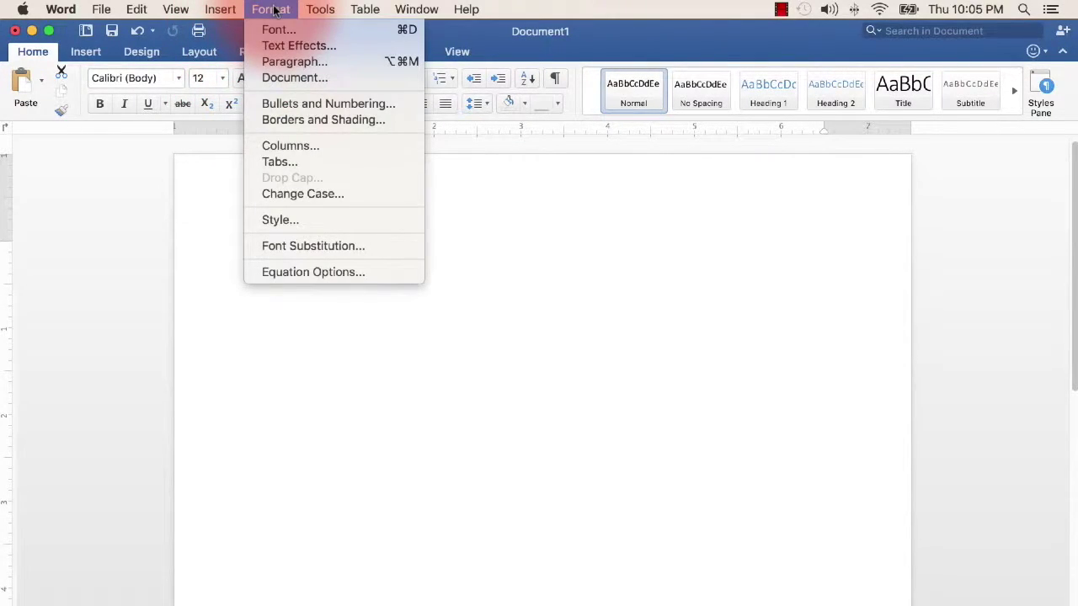
{"action": "left_click", "coordinate": [283, 77]}
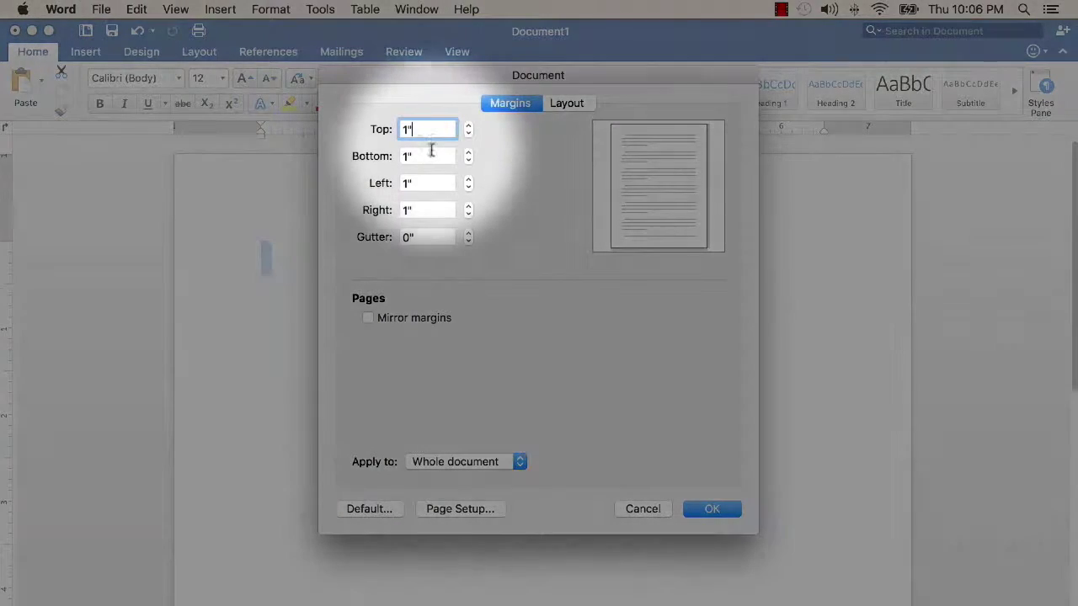
{"action": "left_click", "coordinate": [430, 156]}
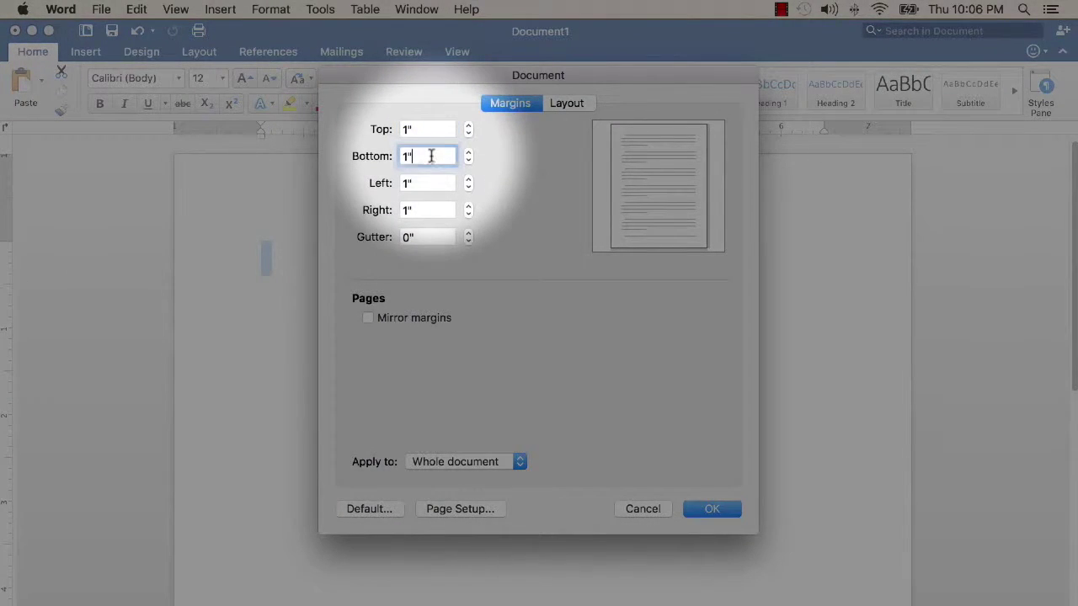
{"action": "left_click", "coordinate": [420, 183]}
{"action": "left_click", "coordinate": [418, 211]}
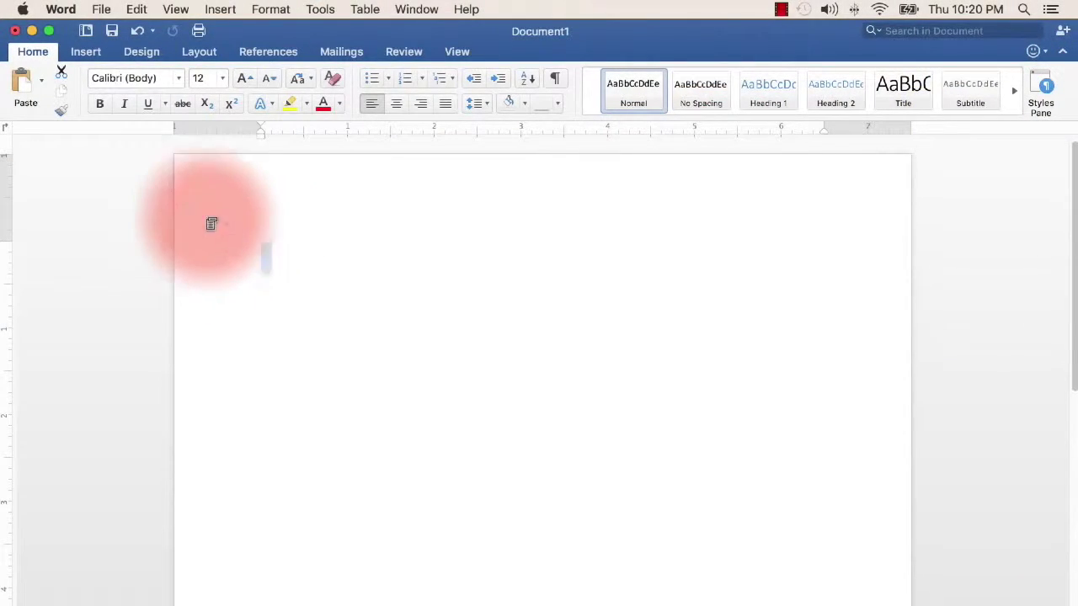
- Change the font to Times New Roman
{"action": "left_click", "coordinate": [154, 79]}
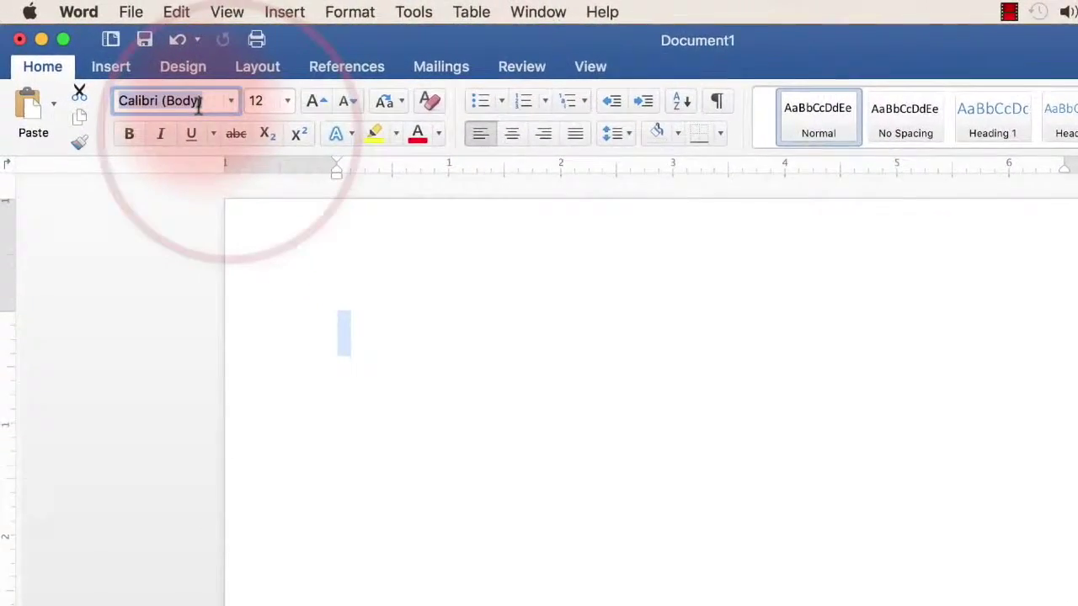
{"action": "type", "text": "Times New Roman"}
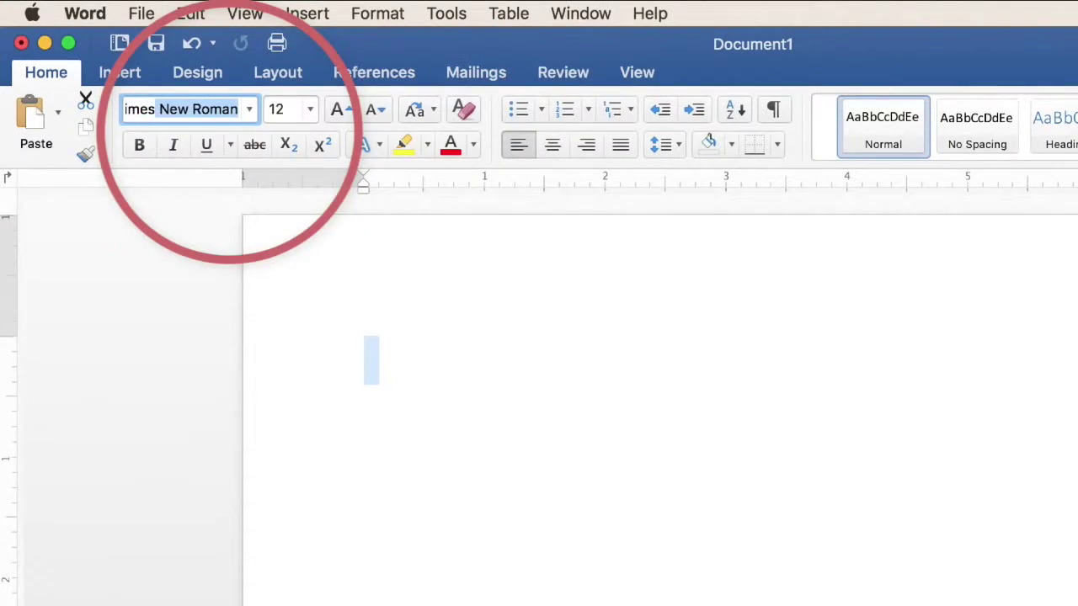
{"action": "key", "text": "Tab"}
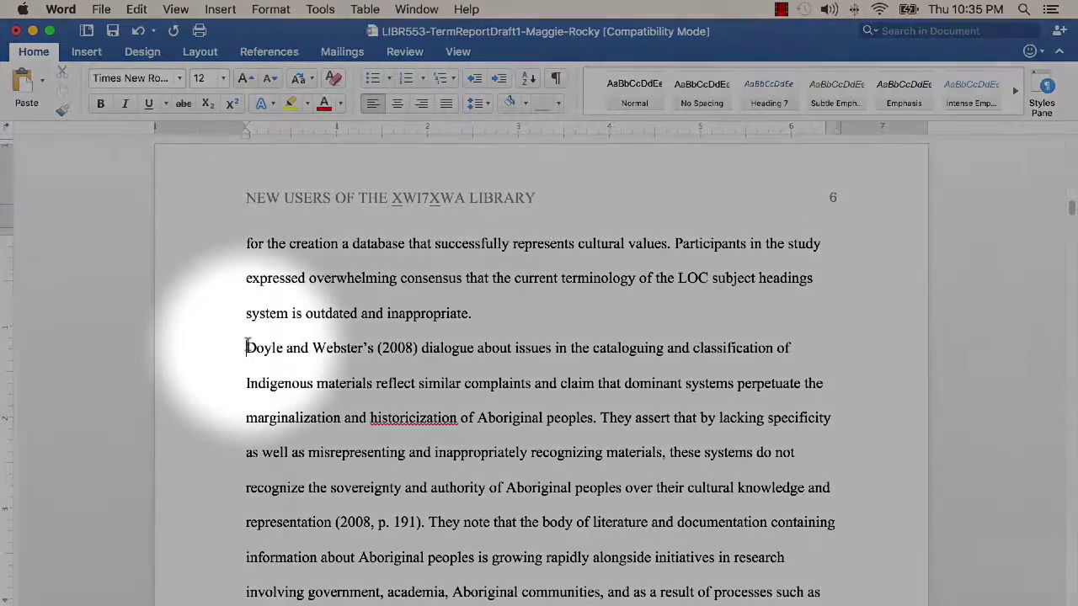
- Indent the first line of the Doyle and Webster paragraph, then select all text
{"action": "key", "text": "Tab"}
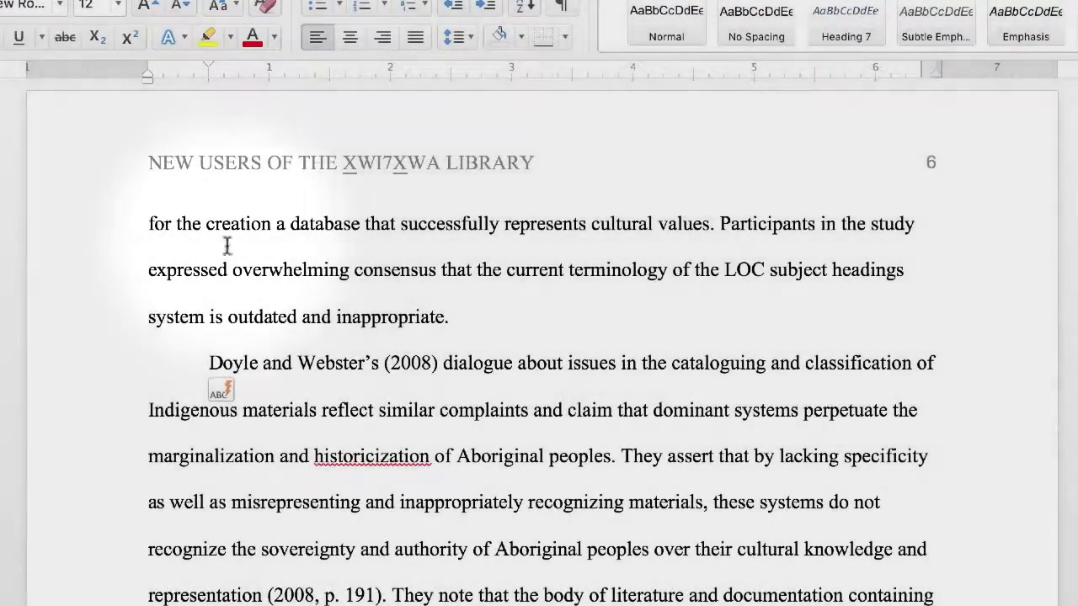
{"action": "left_click", "coordinate": [228, 271]}
{"action": "key", "text": "super+a"}
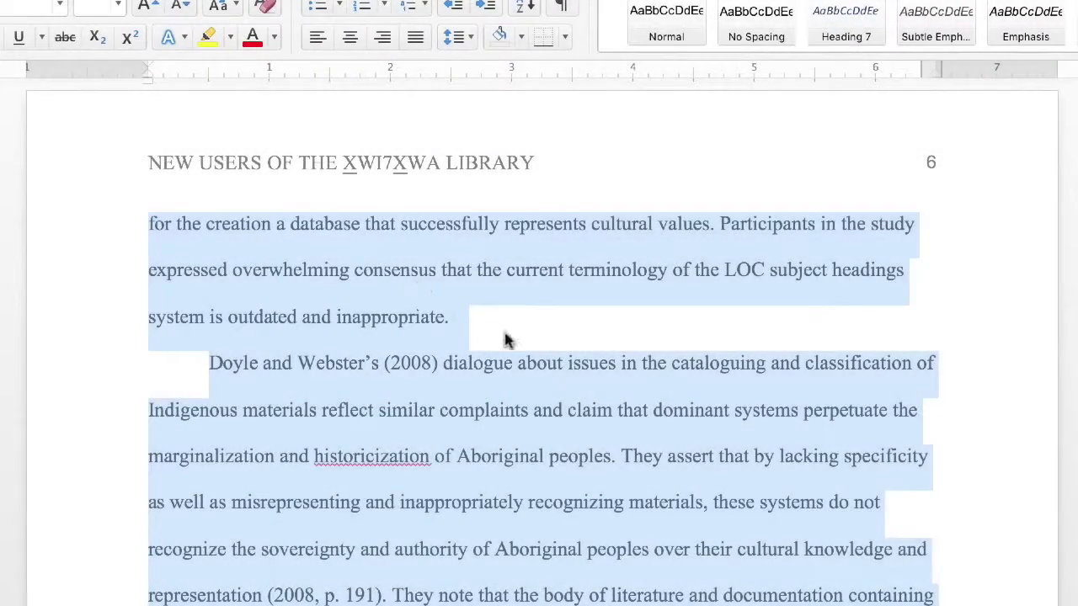
- Open the header and select the running head text NEW USERS OF THE XWI7XWA LIBRARY
{"action": "left_click", "coordinate": [504, 335]}
{"action": "left_click", "coordinate": [772, 223]}
{"action": "double_click", "coordinate": [679, 105]}
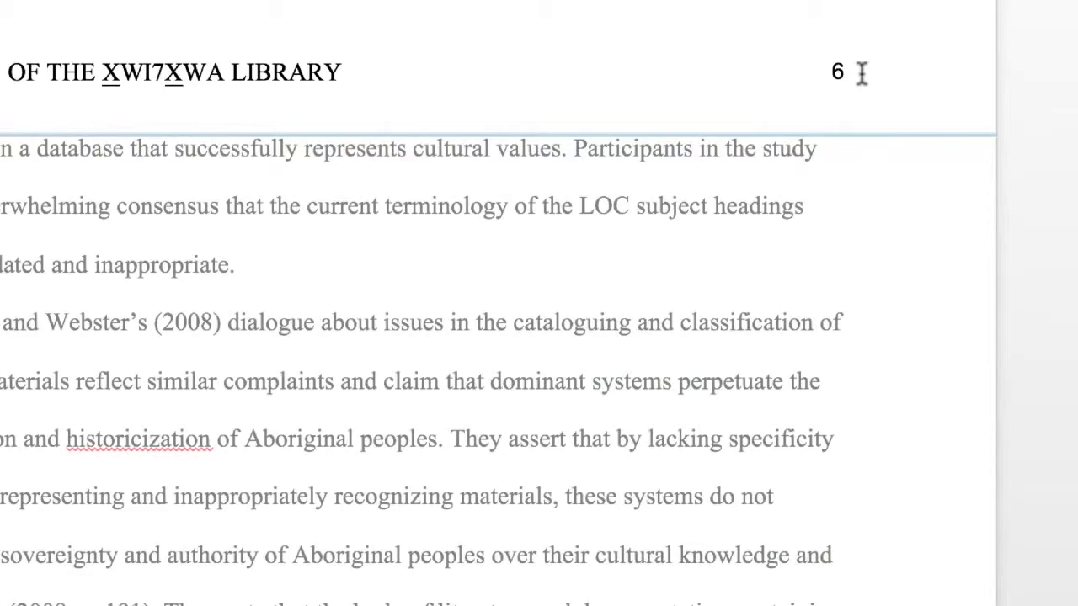
{"action": "triple_click", "coordinate": [234, 65]}
{"action": "left_click_drag", "start_coordinate": [235, 66], "coordinate": [25, 61]}
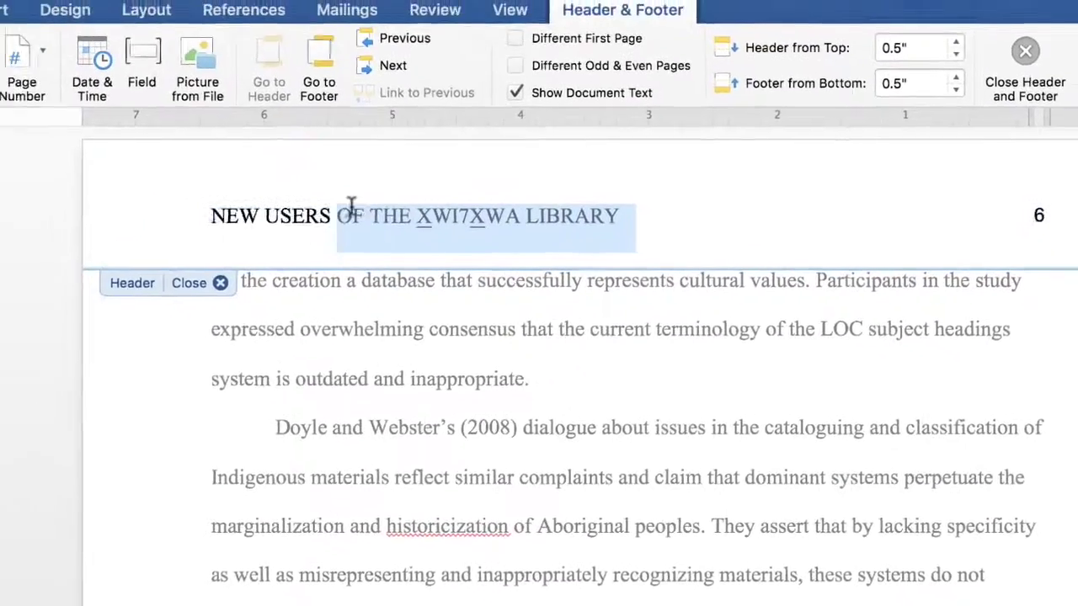
{"action": "left_click_drag", "start_coordinate": [351, 206], "coordinate": [220, 216]}
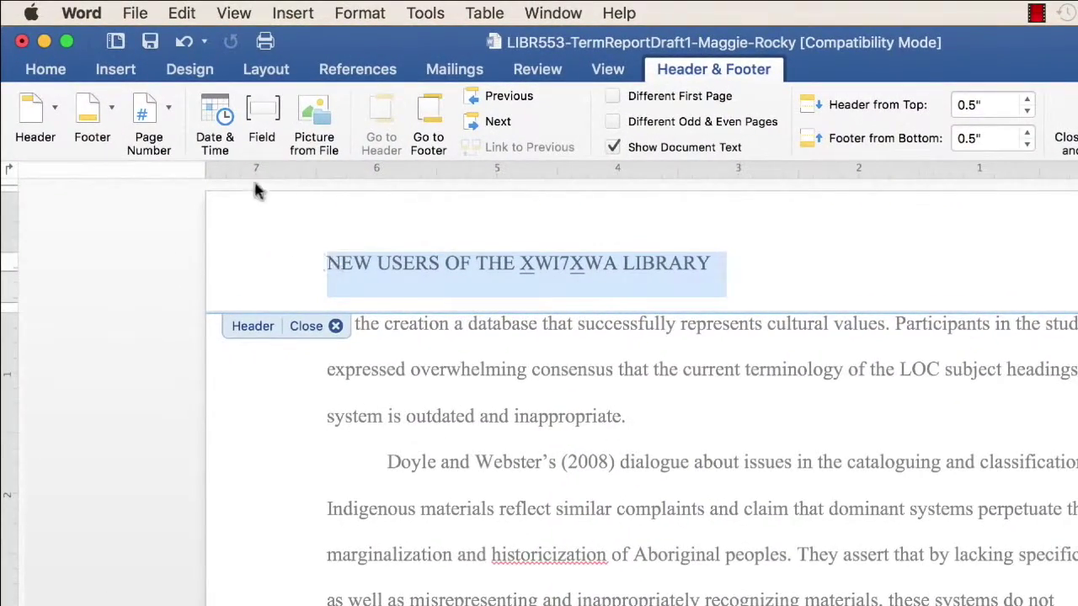
- Use Word Count on the running head to confirm 32 characters including spaces
{"action": "left_click", "coordinate": [425, 12]}
{"action": "left_click", "coordinate": [459, 159]}
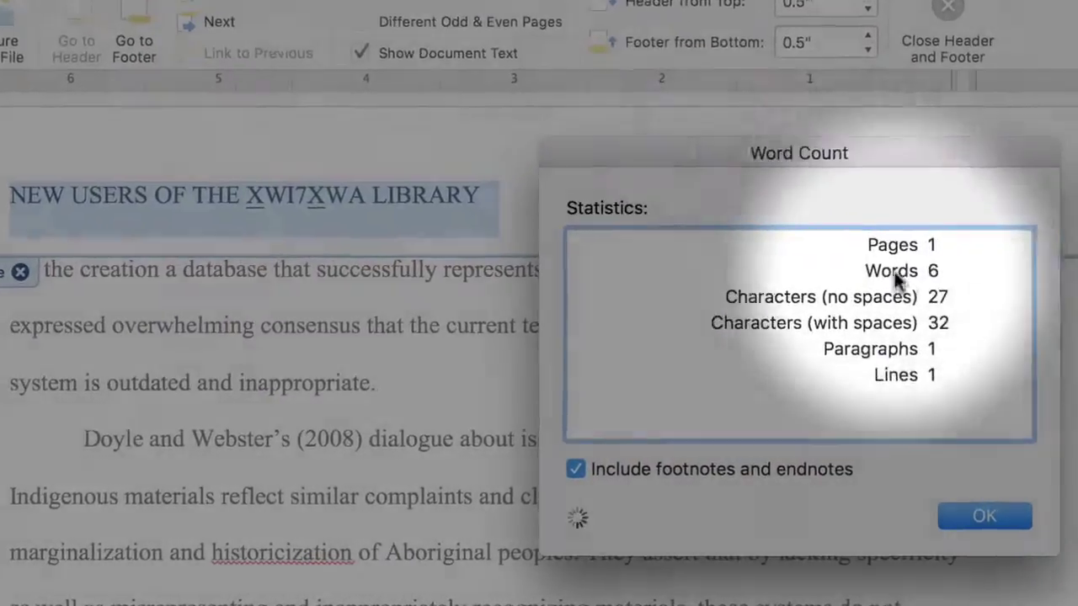
{"action": "left_click", "coordinate": [954, 514]}
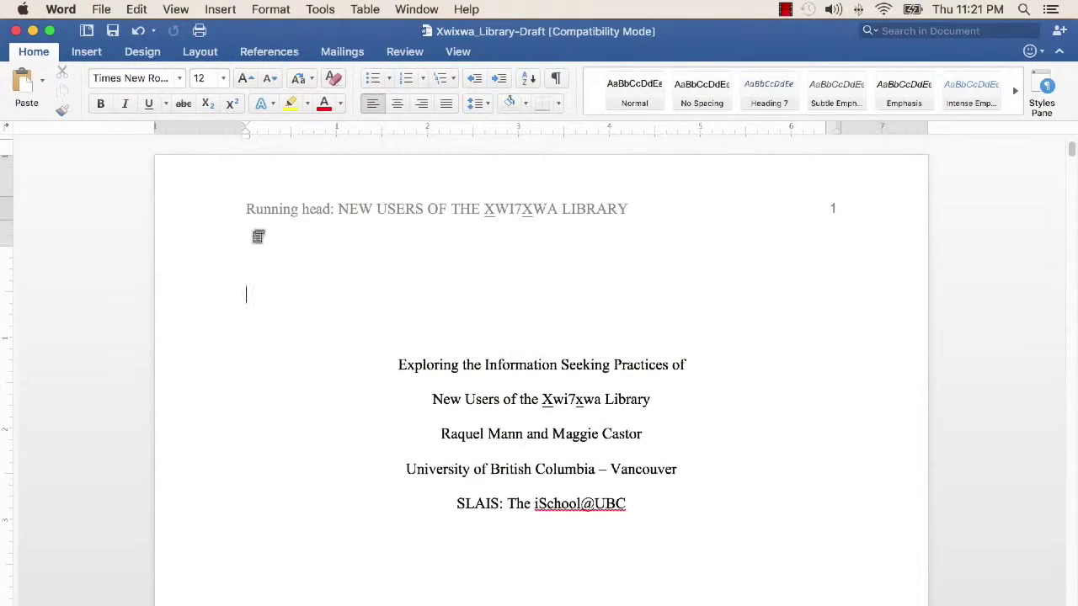
- Select the sample paper's page 1 running head title and its Running head: label
{"action": "double_click", "coordinate": [624, 212]}
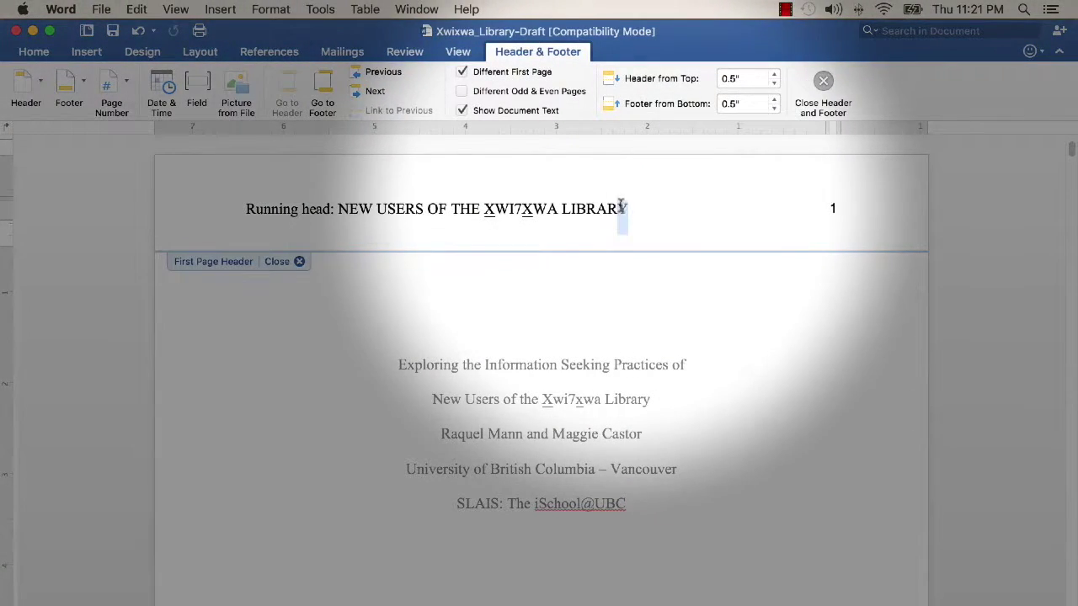
{"action": "left_click_drag", "start_coordinate": [624, 209], "coordinate": [347, 200]}
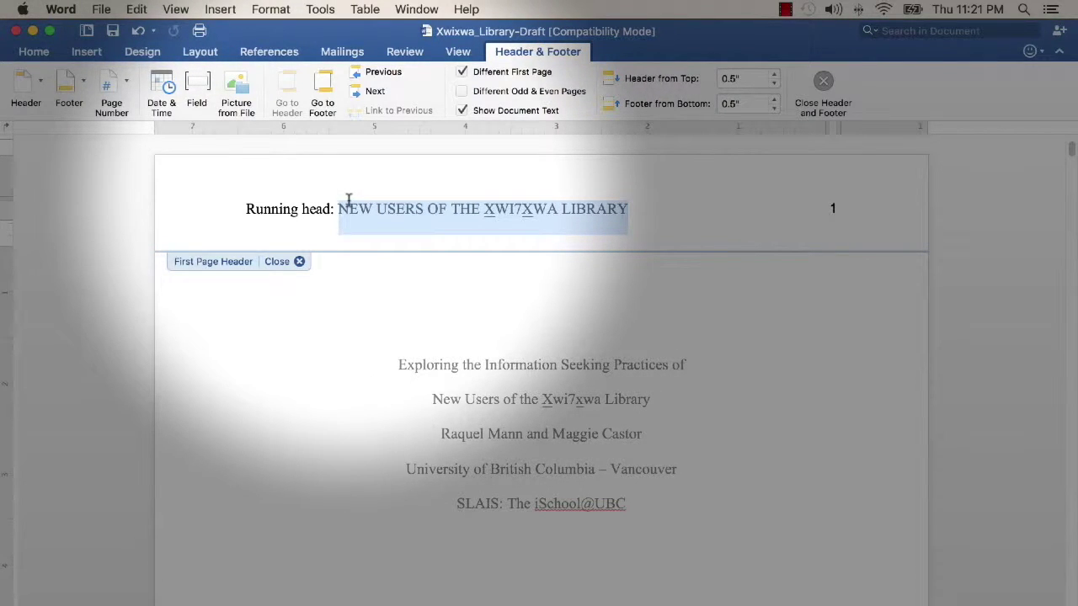
{"action": "left_click", "coordinate": [332, 208]}
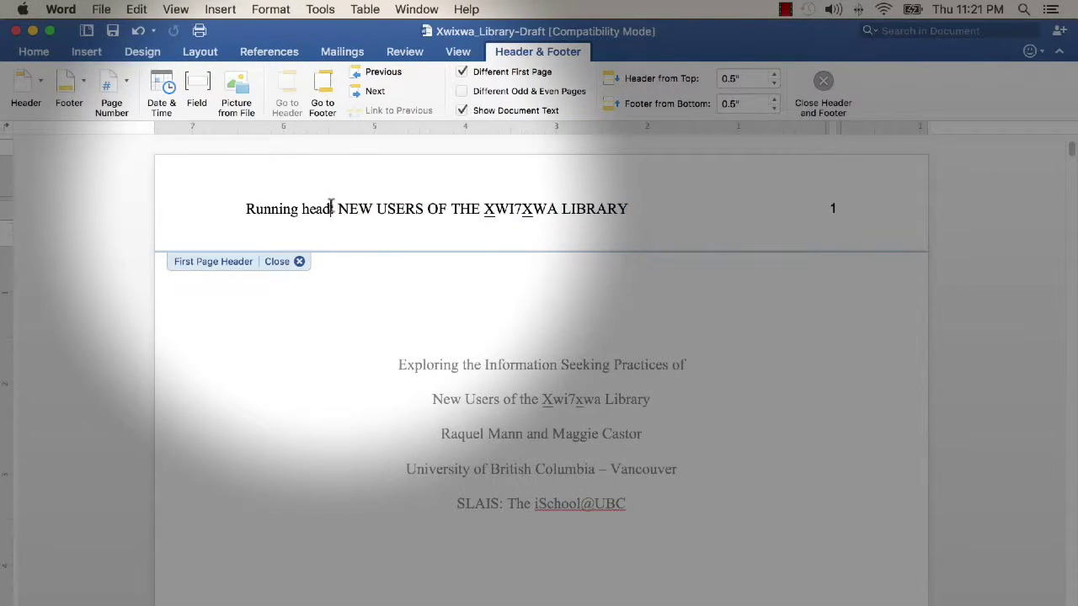
{"action": "left_click_drag", "start_coordinate": [335, 207], "coordinate": [272, 208]}
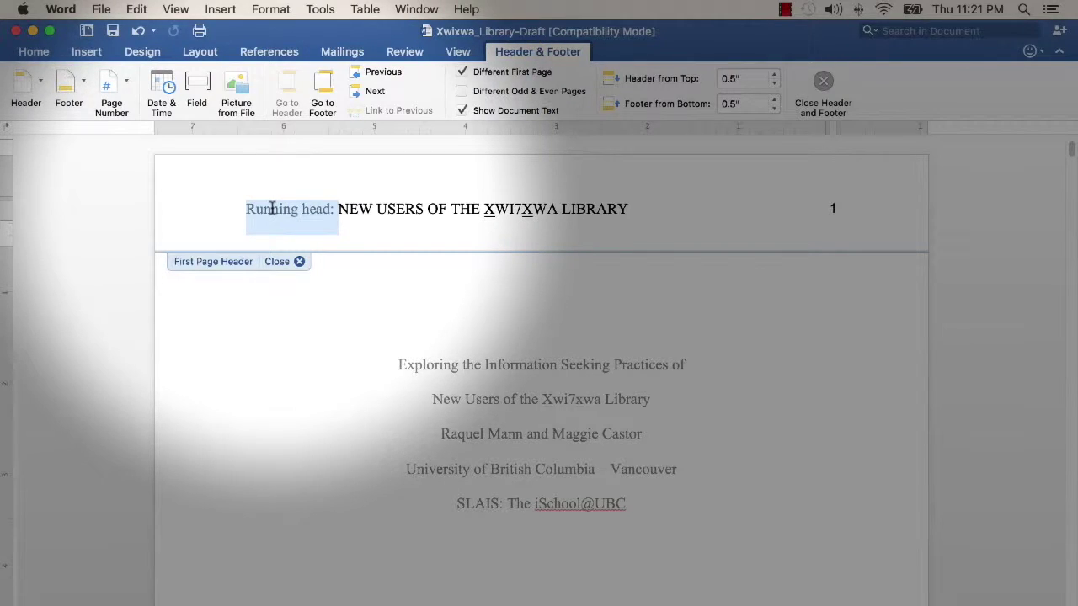
{"action": "left_click", "coordinate": [371, 218]}
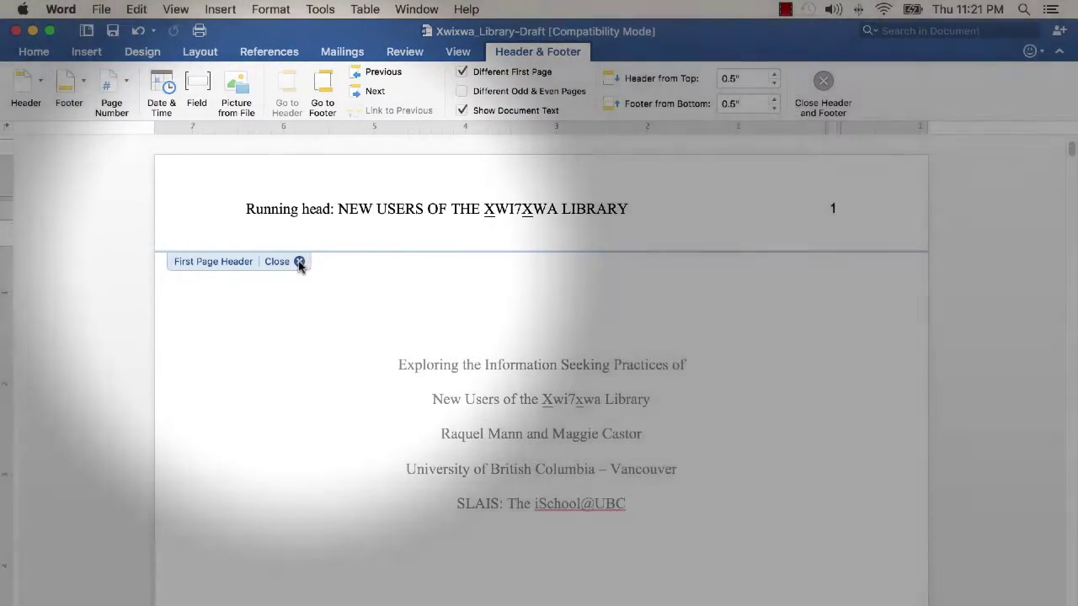
- Leave the first-page header and open the page 2 header for editing
{"action": "left_click", "coordinate": [299, 261]}
{"action": "scroll", "coordinate": [375, 298], "scroll_direction": "down", "scroll_amount": 15}
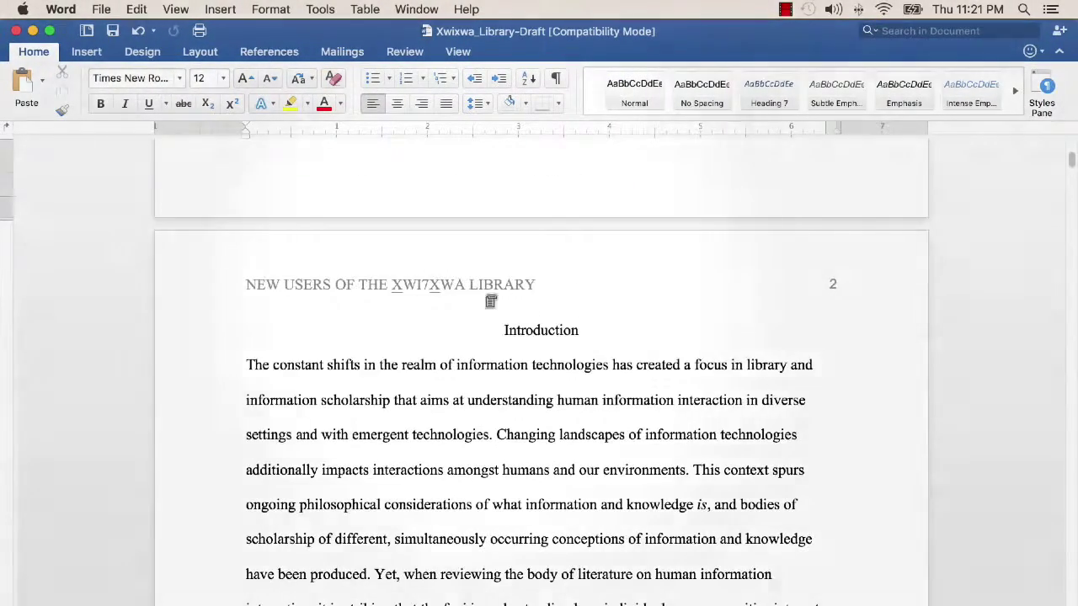
{"action": "double_click", "coordinate": [491, 301]}
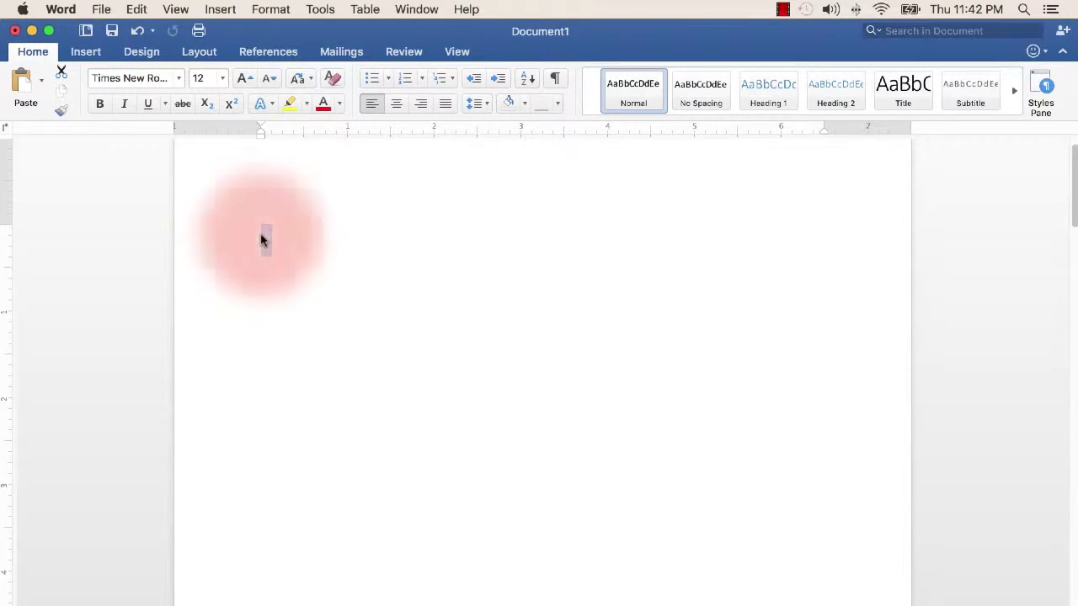
- Open Header and Footer view and turn on Different First Page
{"action": "left_click", "coordinate": [177, 9]}
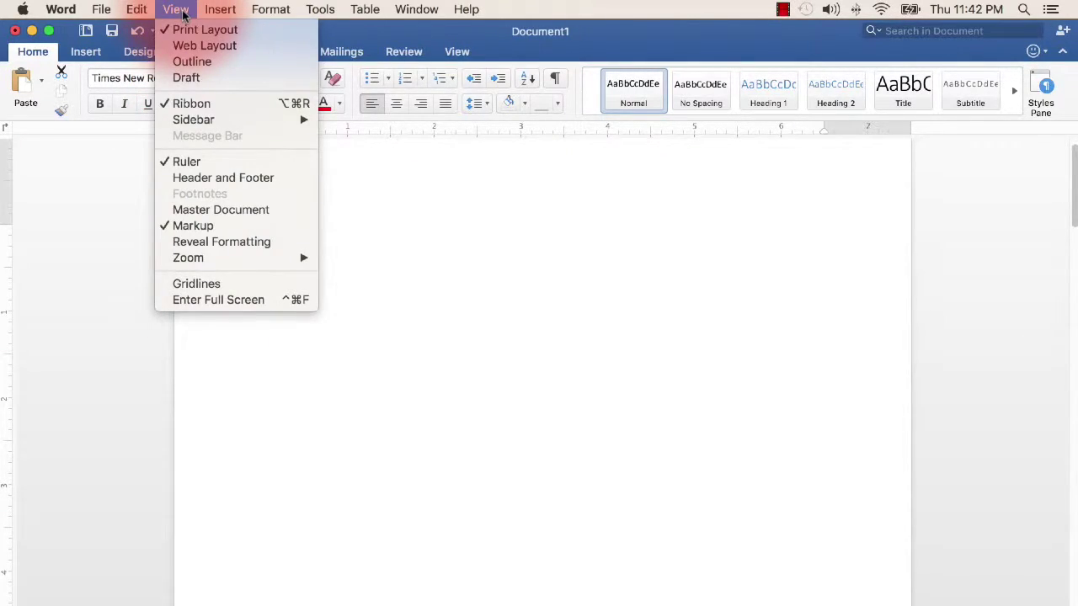
{"action": "left_click", "coordinate": [180, 179]}
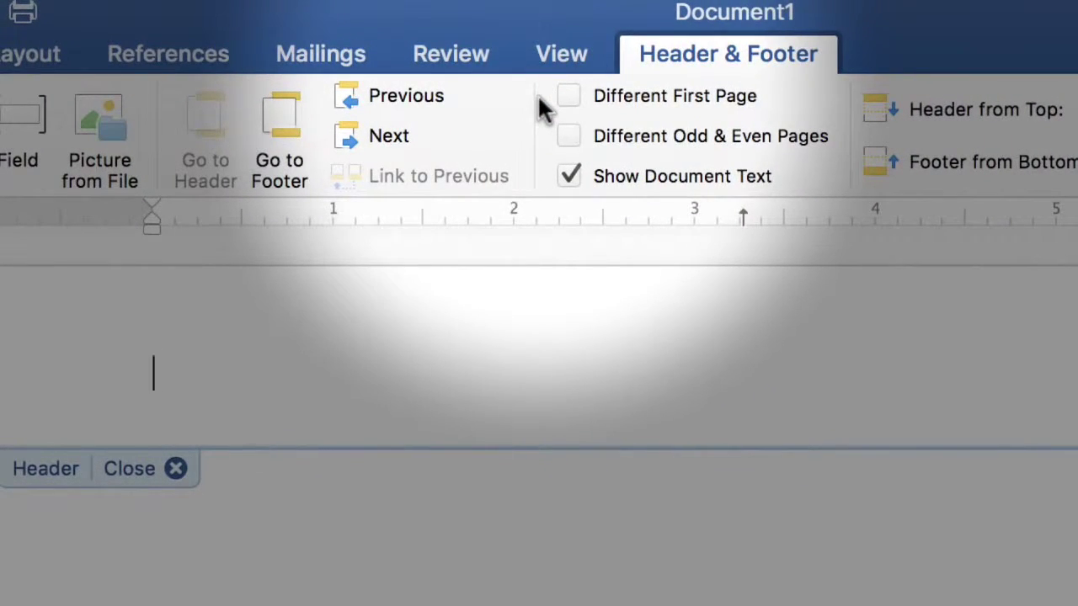
{"action": "left_click", "coordinate": [568, 96]}
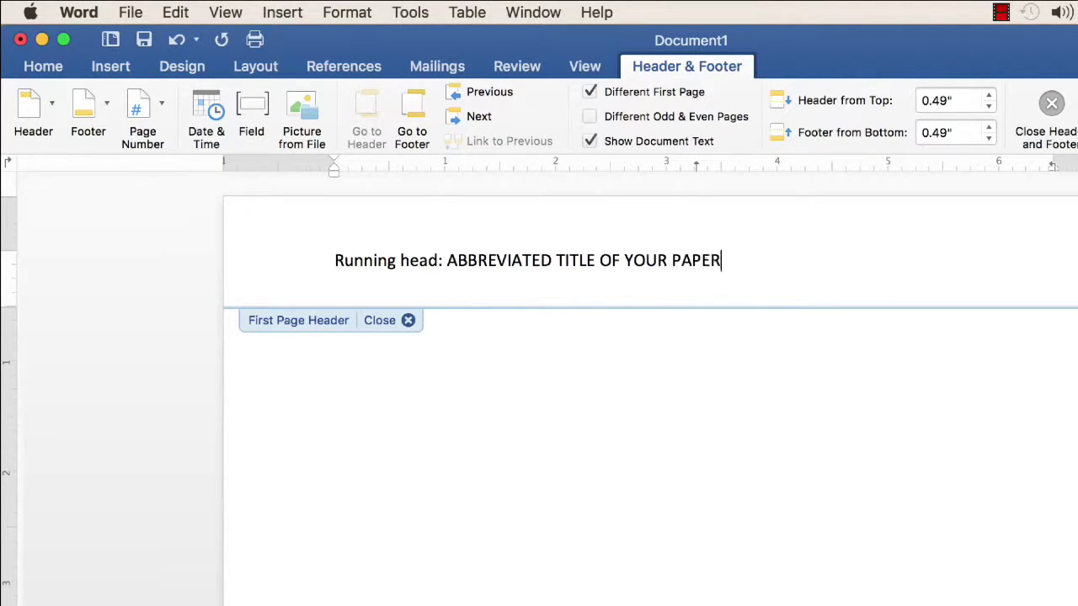
- Check the first-page header words 'Running head: ABBREVIATED TITLE OF YOUR PAPER' one by one
{"action": "left_click_drag", "start_coordinate": [333, 261], "coordinate": [384, 255]}
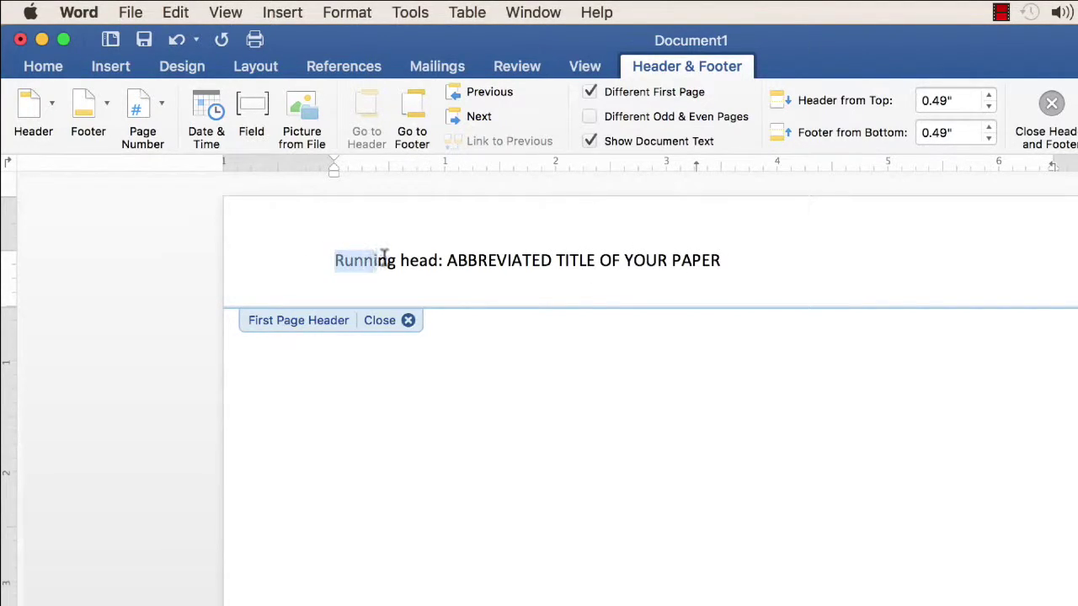
{"action": "left_click", "coordinate": [396, 260]}
{"action": "double_click", "coordinate": [409, 260]}
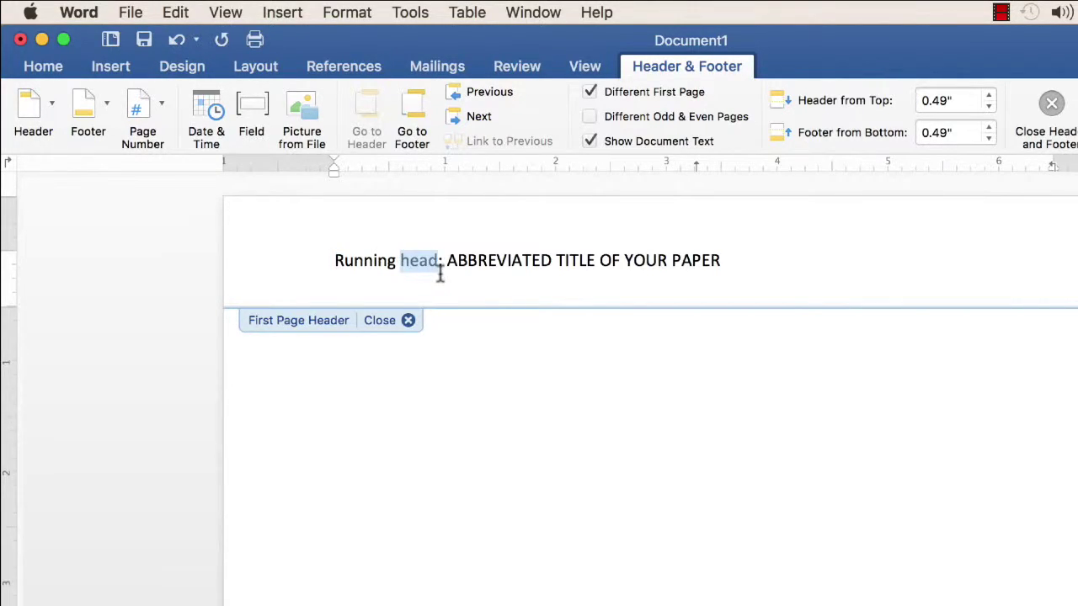
{"action": "left_click", "coordinate": [439, 276]}
{"action": "left_click_drag", "start_coordinate": [451, 261], "coordinate": [688, 280]}
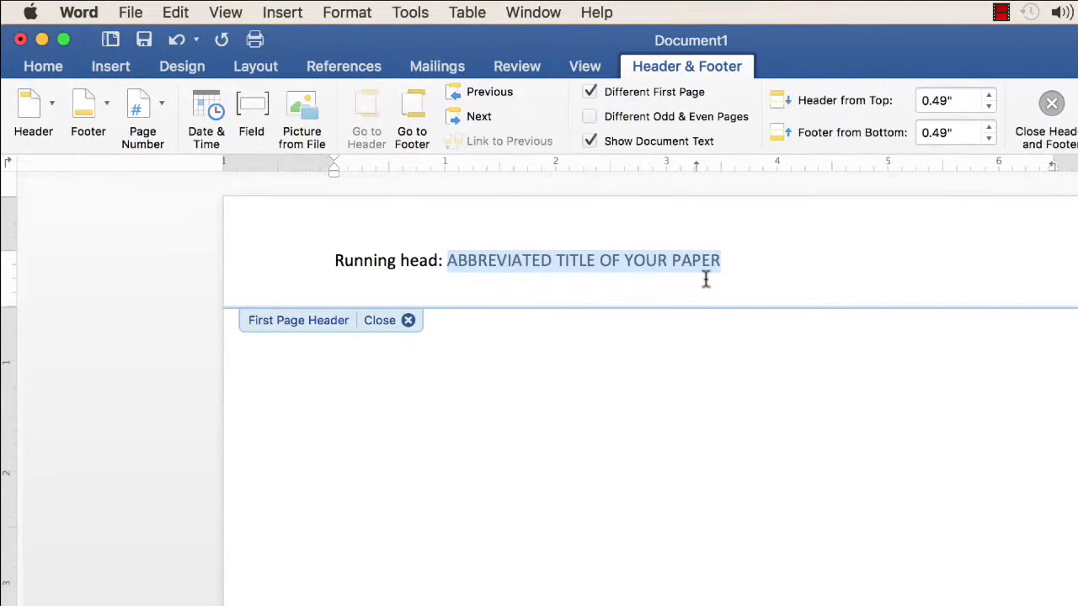
{"action": "left_click", "coordinate": [581, 296]}
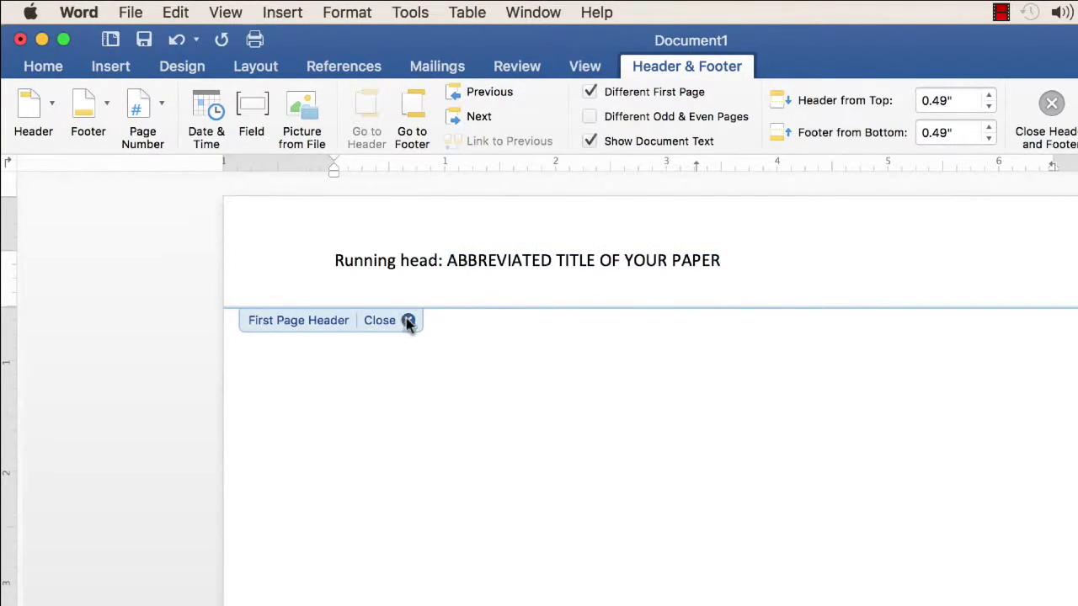
- Close the first-page header, insert a page break for page 2, and edit its header
{"action": "left_click", "coordinate": [408, 321]}
{"action": "scroll", "coordinate": [495, 483], "scroll_direction": "down", "scroll_amount": 5}
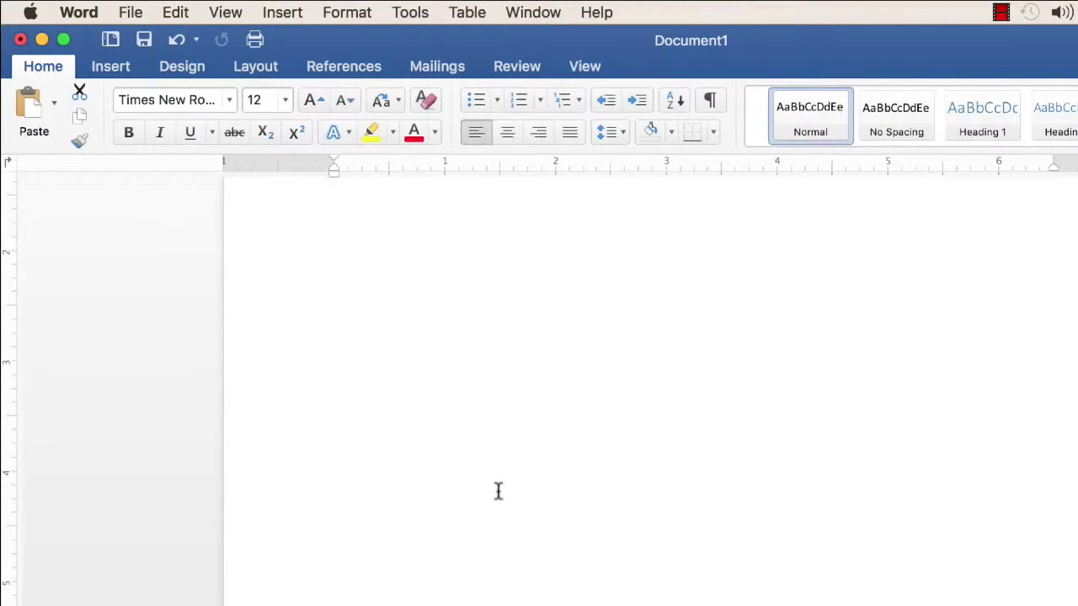
{"action": "key", "text": "super+Return"}
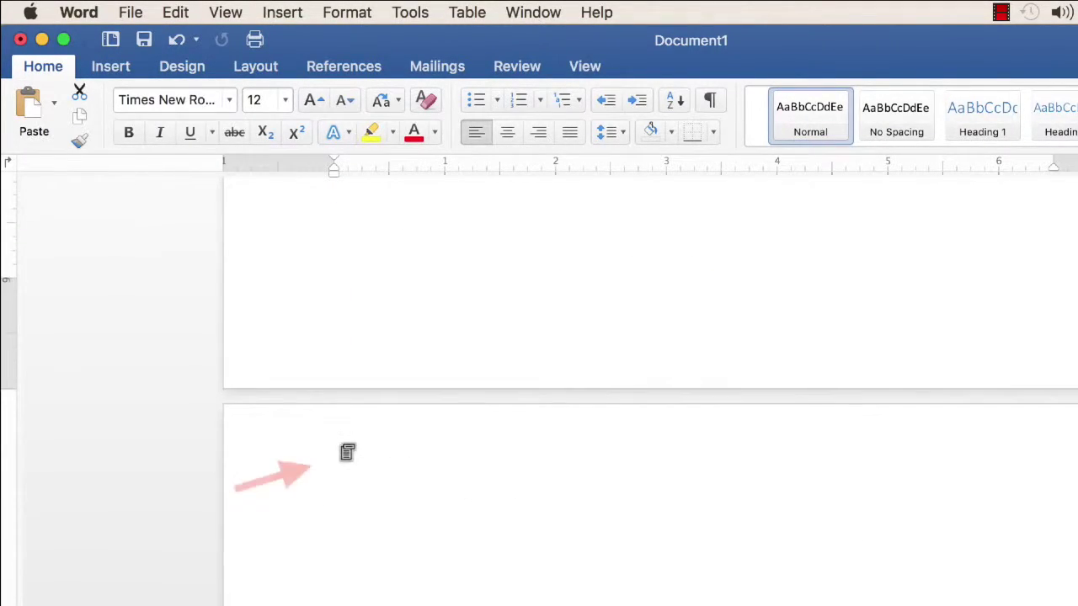
{"action": "double_click", "coordinate": [337, 454]}
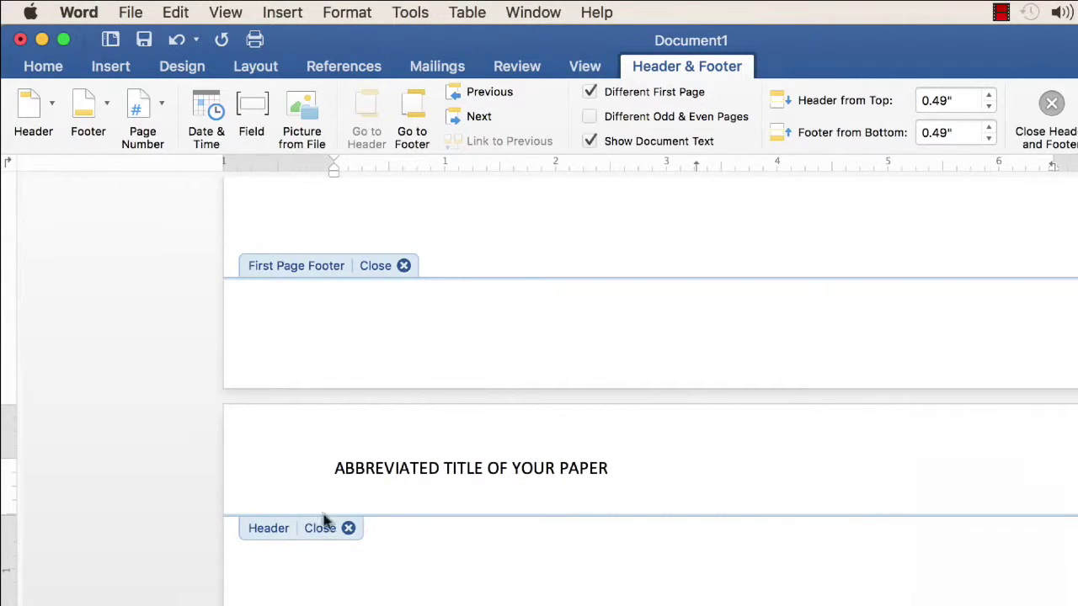
- Type the centred title 'Maskwacis Cree Perspectives on Scholarly Practice: Indigenous Ethics and Methodologies in Research' on page 1
{"action": "left_click", "coordinate": [348, 528]}
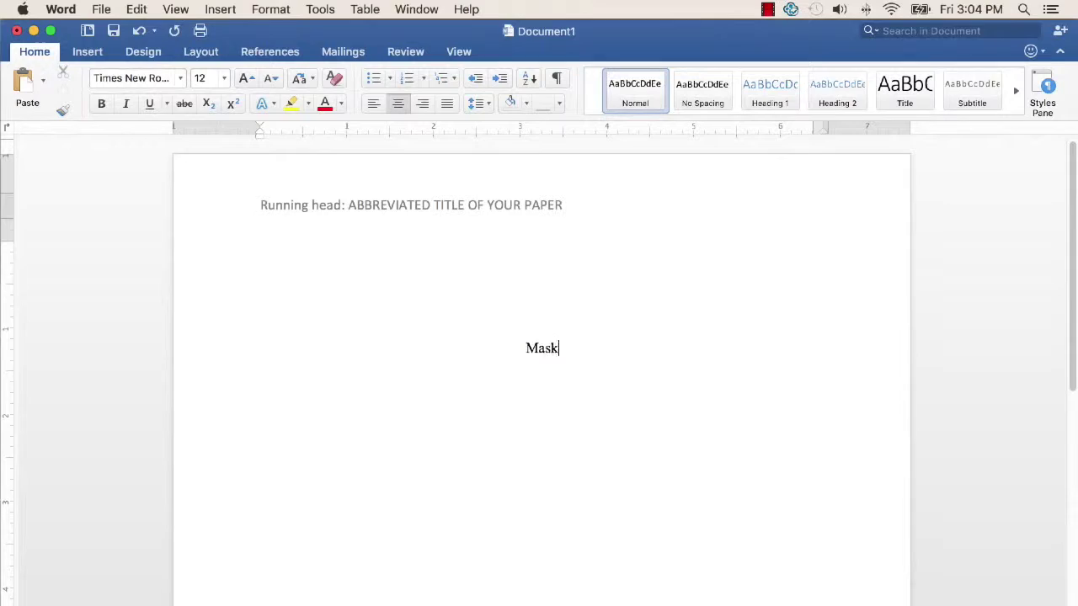
{"action": "type", "text": "wacis Cree P"}
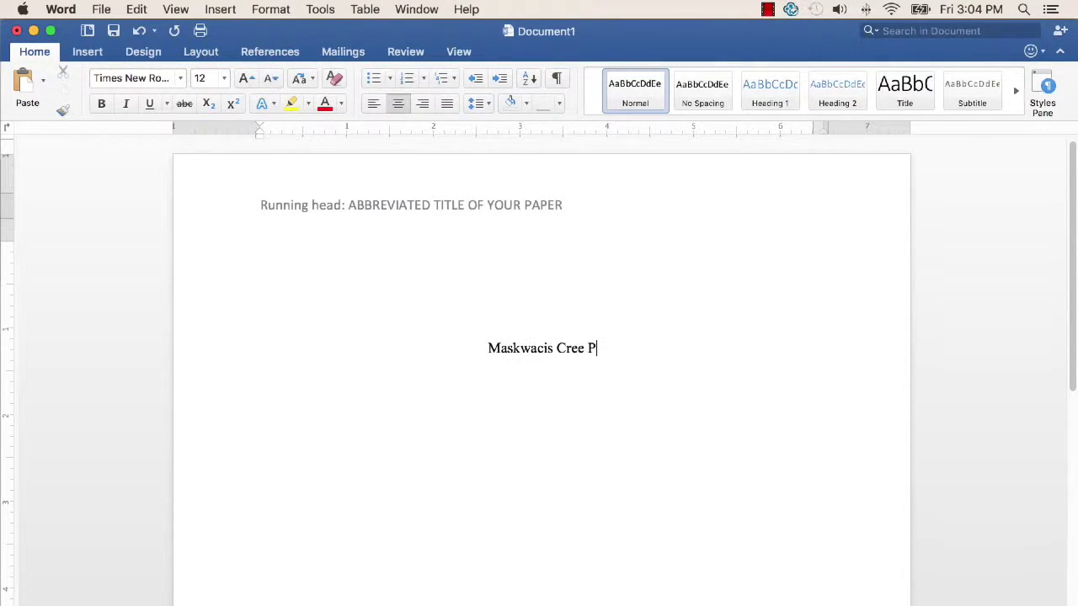
{"action": "type", "text": "erspectives on S"}
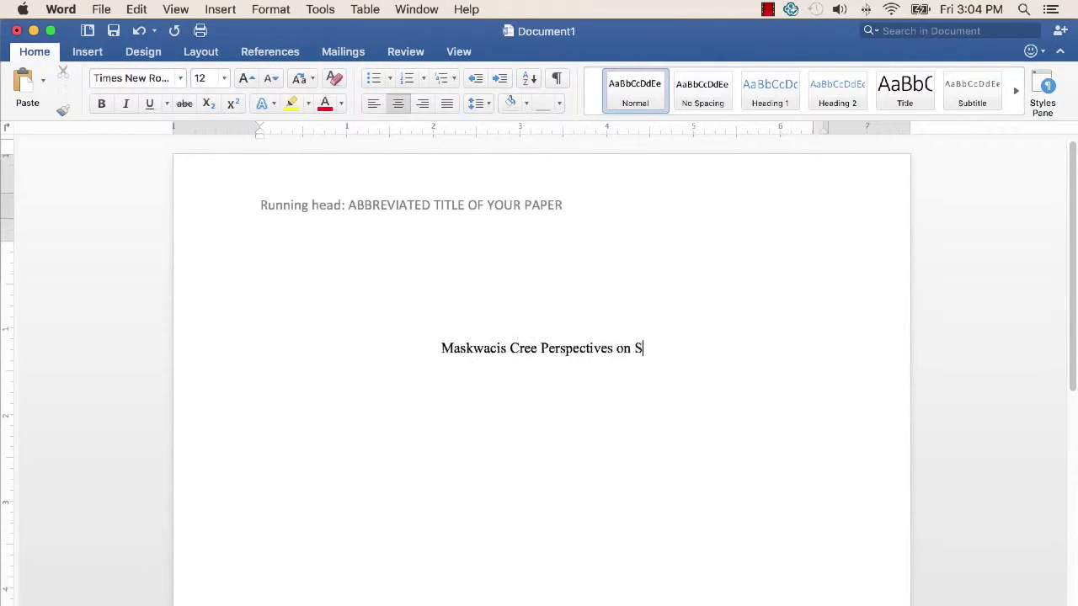
{"action": "type", "text": "cholarly Practic"}
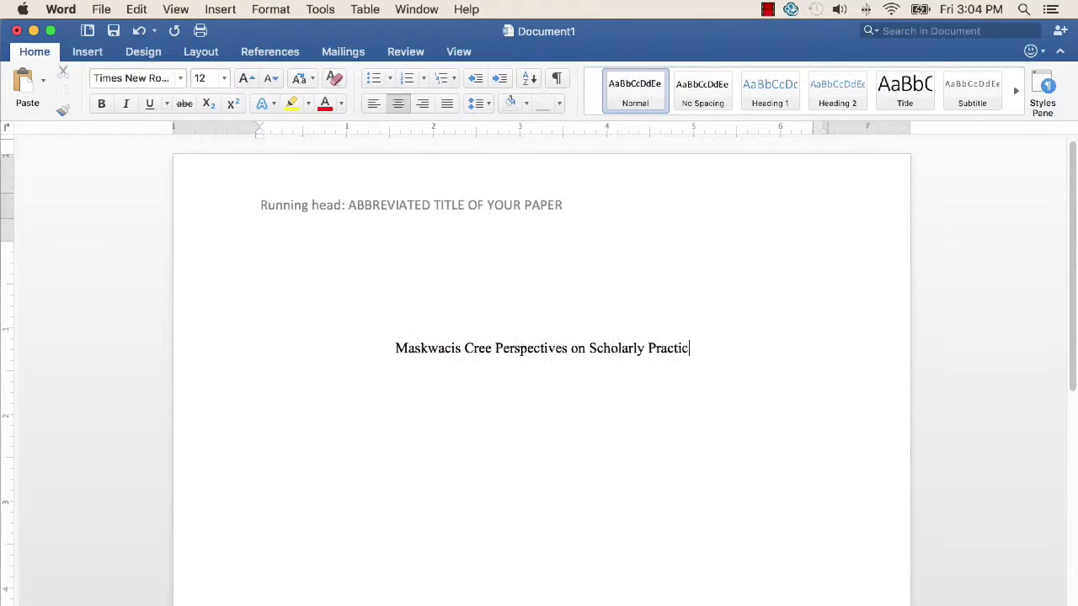
{"action": "type", "text": "e: Indigeno"}
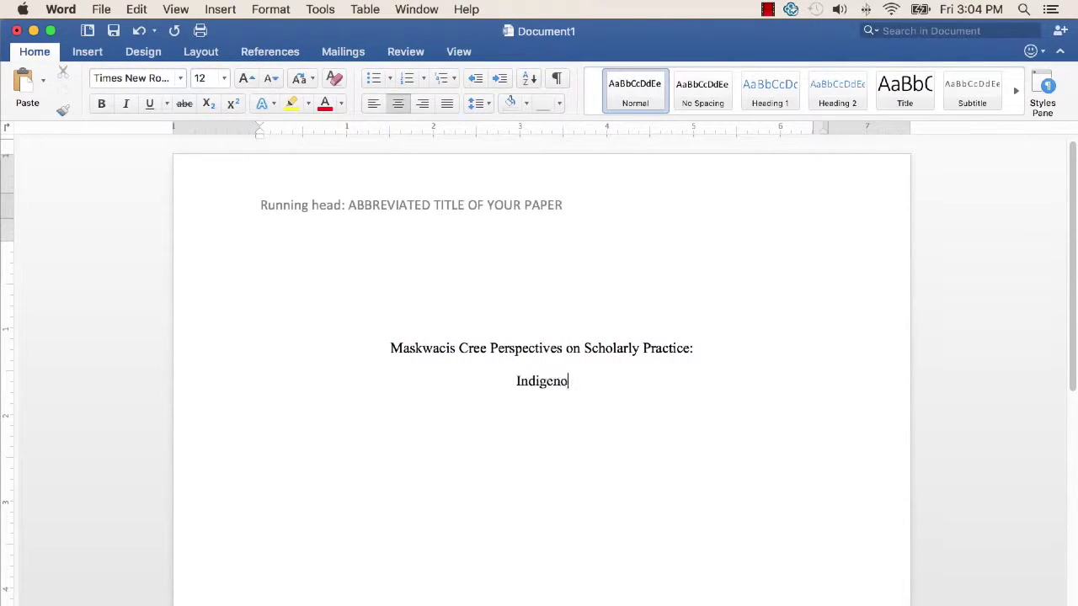
{"action": "type", "text": "us Ethics and M"}
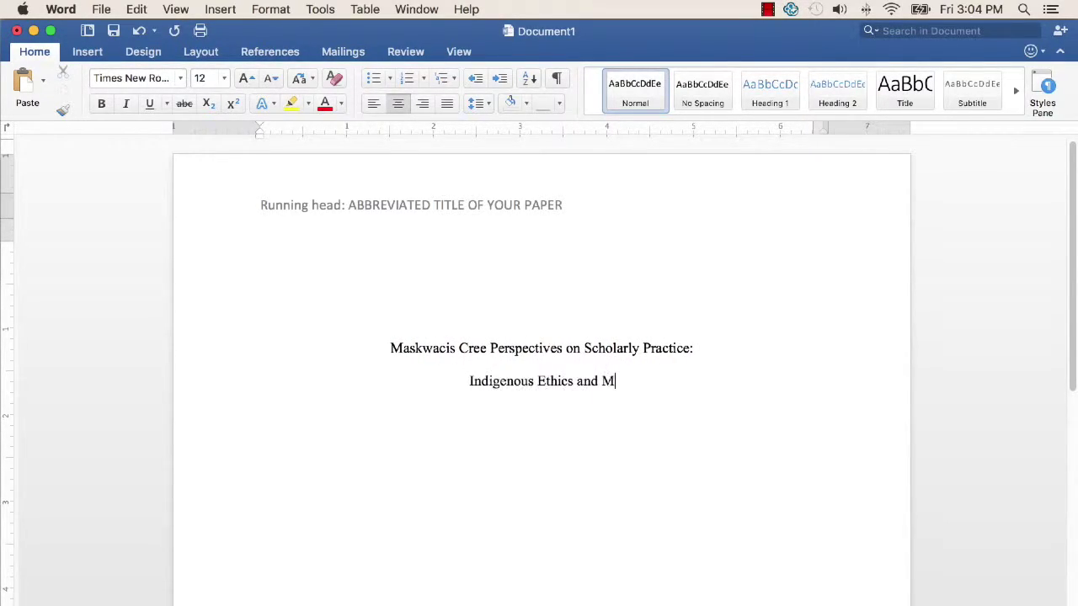
{"action": "type", "text": "ethodologies in Research"}
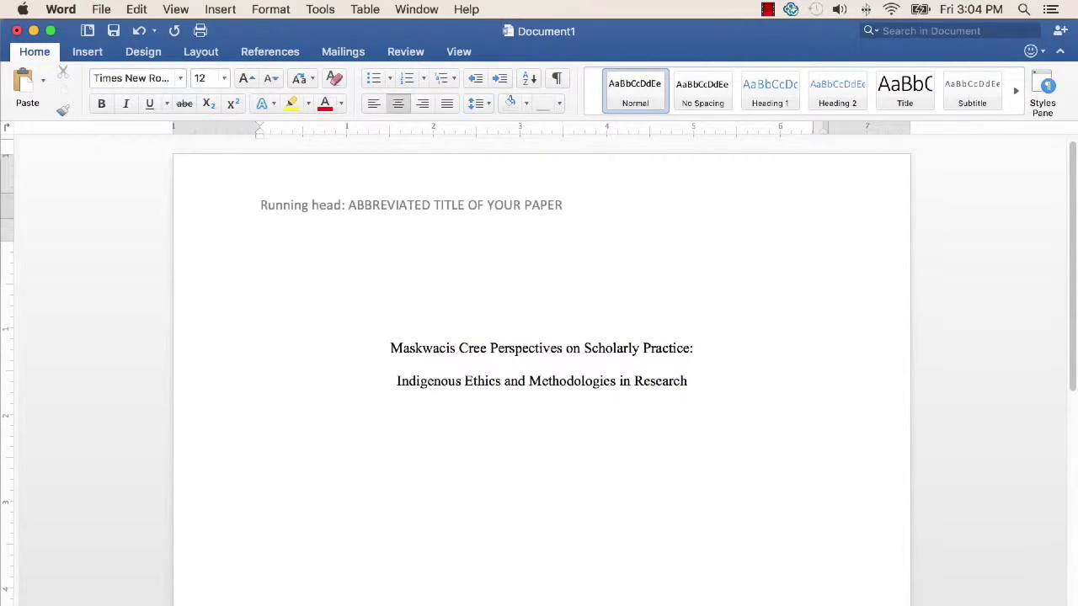
- In the first-page header, swap the placeholder for MASKWACIS CREE PERSPECTIVES ON SCHOLARLY PRACTICE
{"action": "left_click_drag", "start_coordinate": [692, 343], "coordinate": [435, 349]}
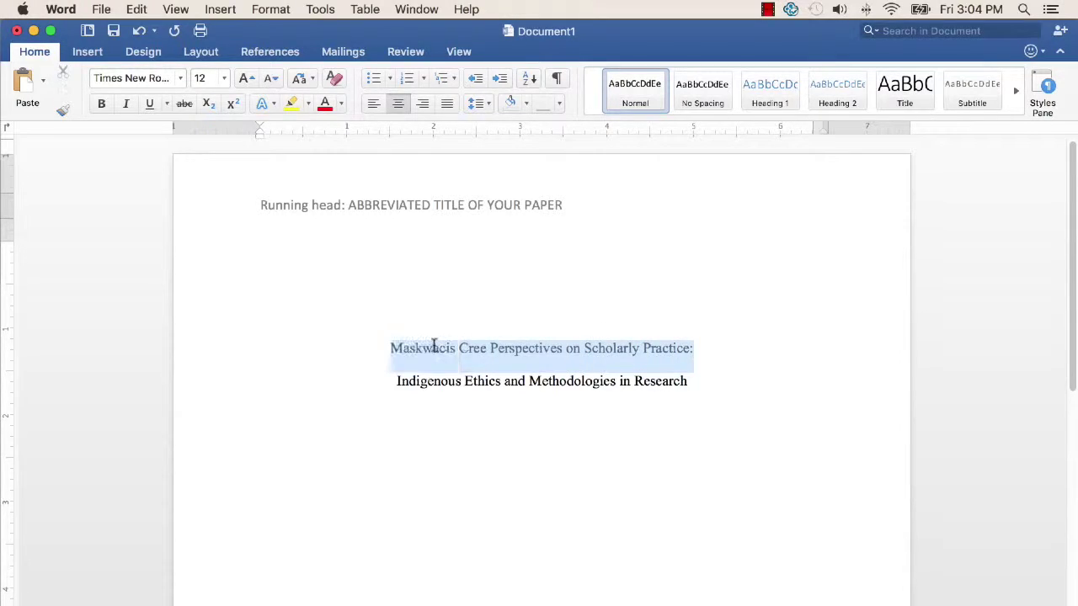
{"action": "left_click", "coordinate": [563, 204]}
{"action": "double_click", "coordinate": [563, 204]}
{"action": "left_click_drag", "start_coordinate": [563, 204], "coordinate": [388, 200]}
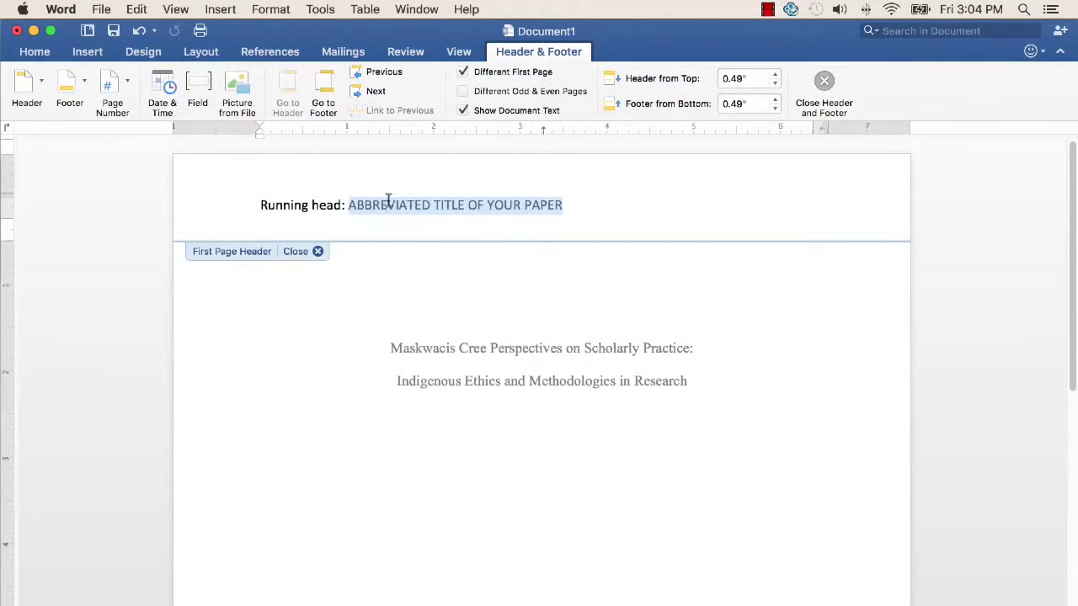
{"action": "key", "text": "BackSpace"}
{"action": "type", "text": "MASKWACIS CREE PERSPECTIVES"}
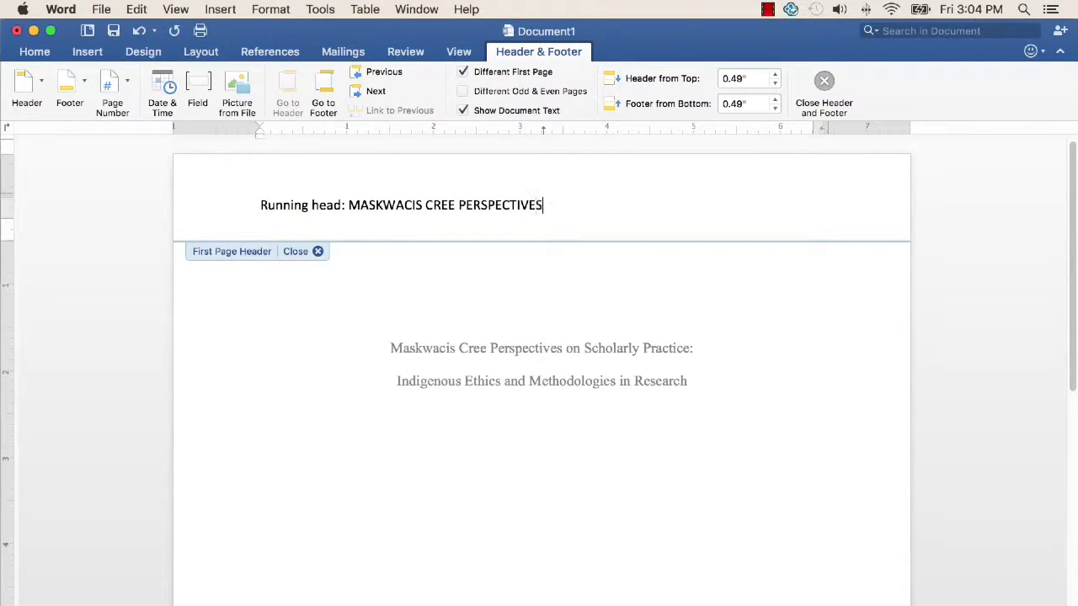
{"action": "type", "text": " ON SCHOLARLY PRACTICE"}
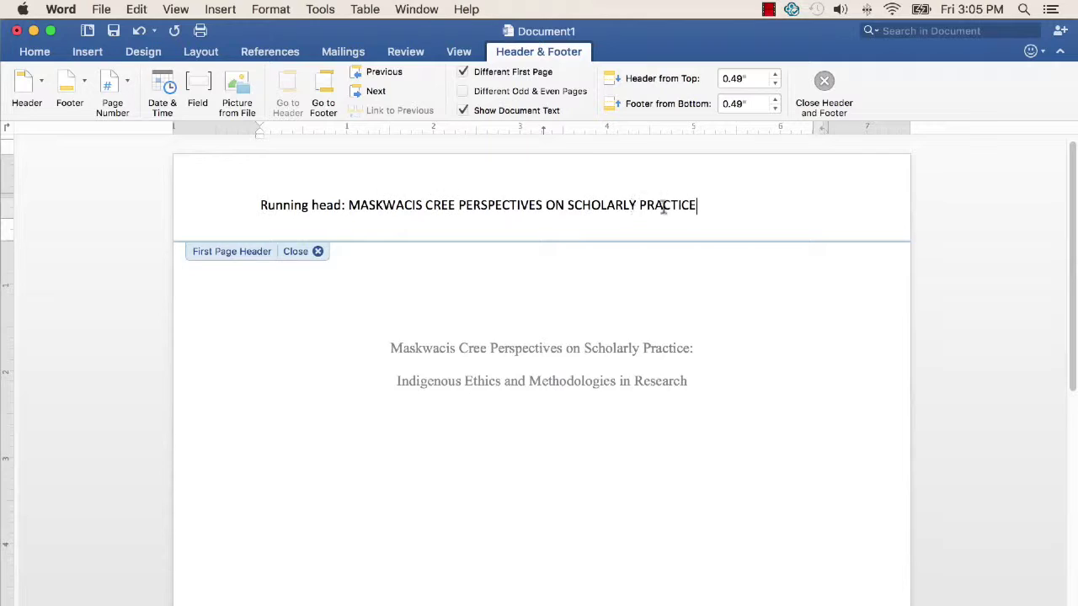
{"action": "left_click_drag", "start_coordinate": [686, 205], "coordinate": [389, 208]}
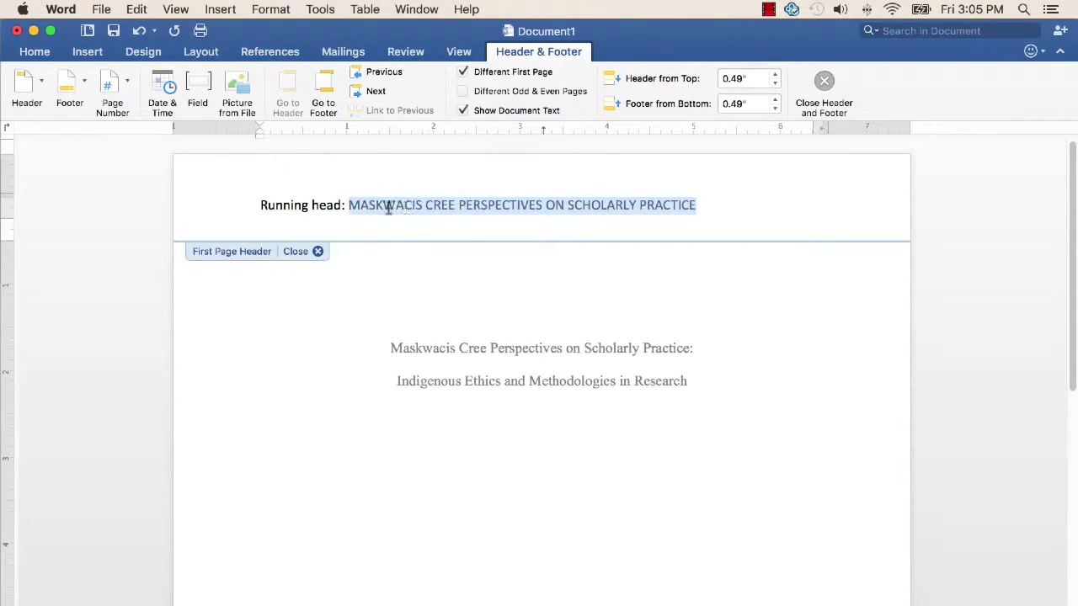
- Confirm with Word Count that the running head title is 6 words, 49 characters with spaces
{"action": "left_click", "coordinate": [320, 10]}
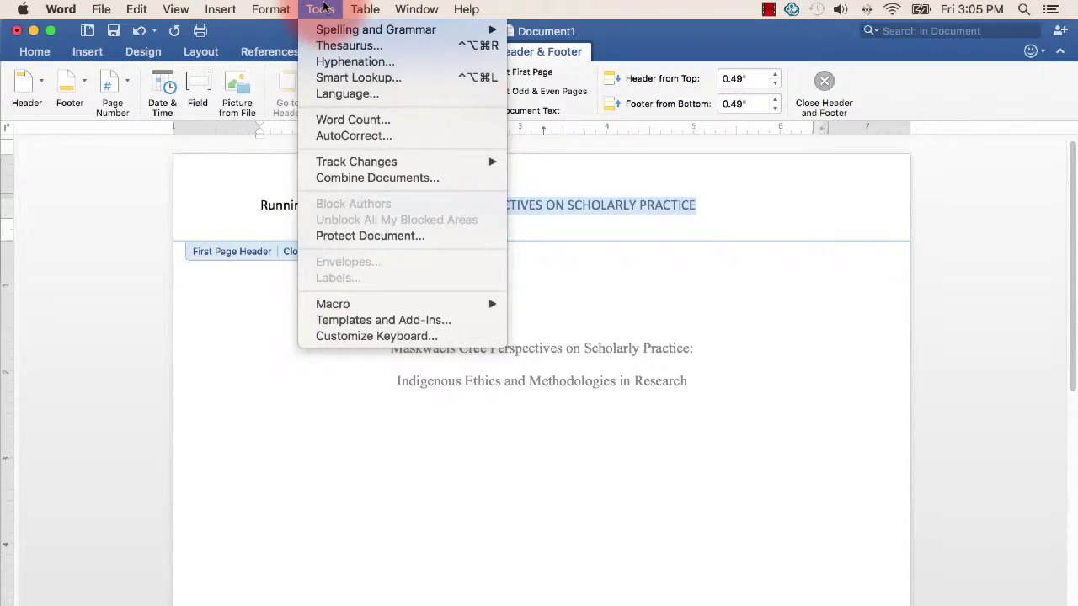
{"action": "left_click", "coordinate": [329, 120]}
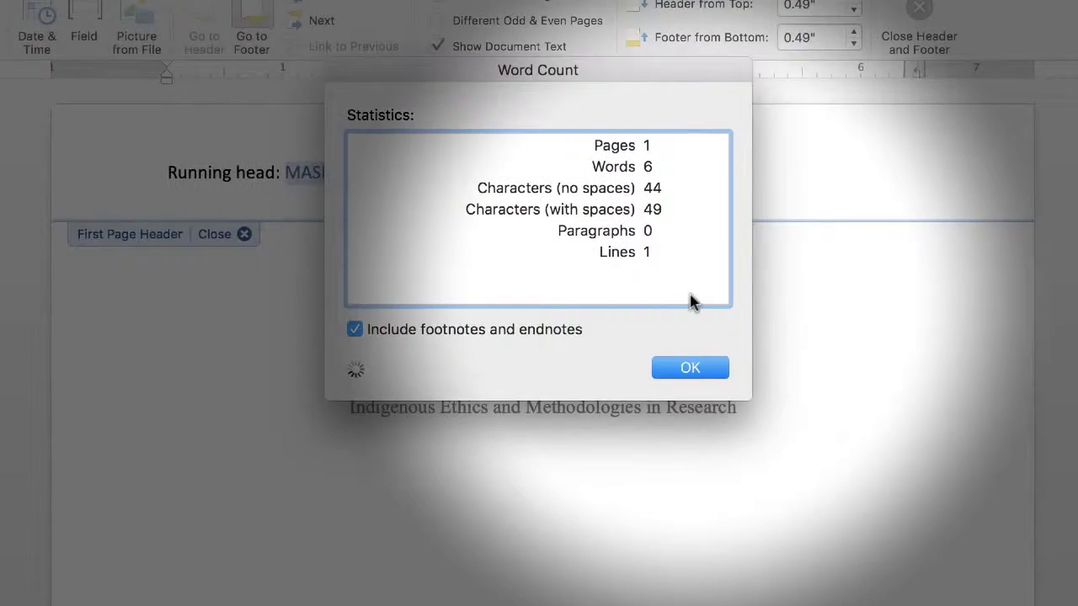
{"action": "left_click", "coordinate": [681, 361]}
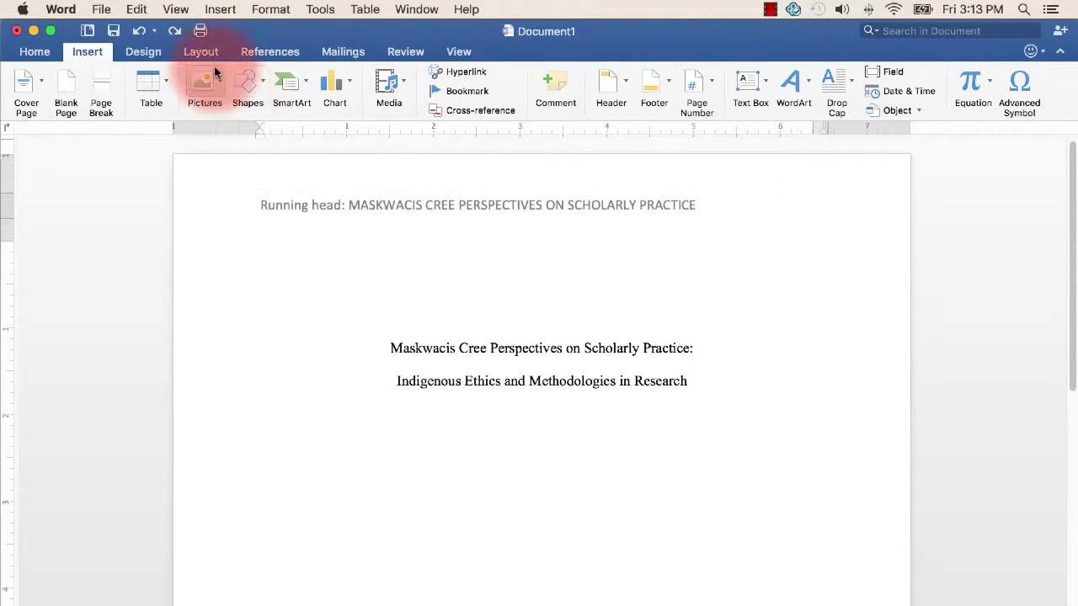
- Add right-aligned page numbers at the top of the page, shown on the first page
{"action": "left_click", "coordinate": [221, 10]}
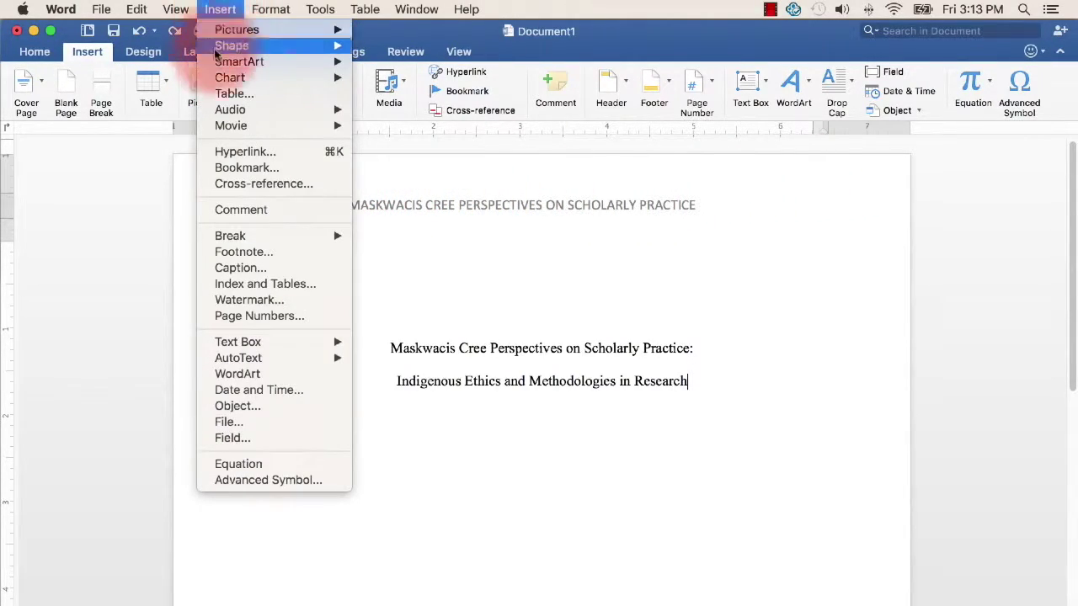
{"action": "left_click", "coordinate": [236, 315]}
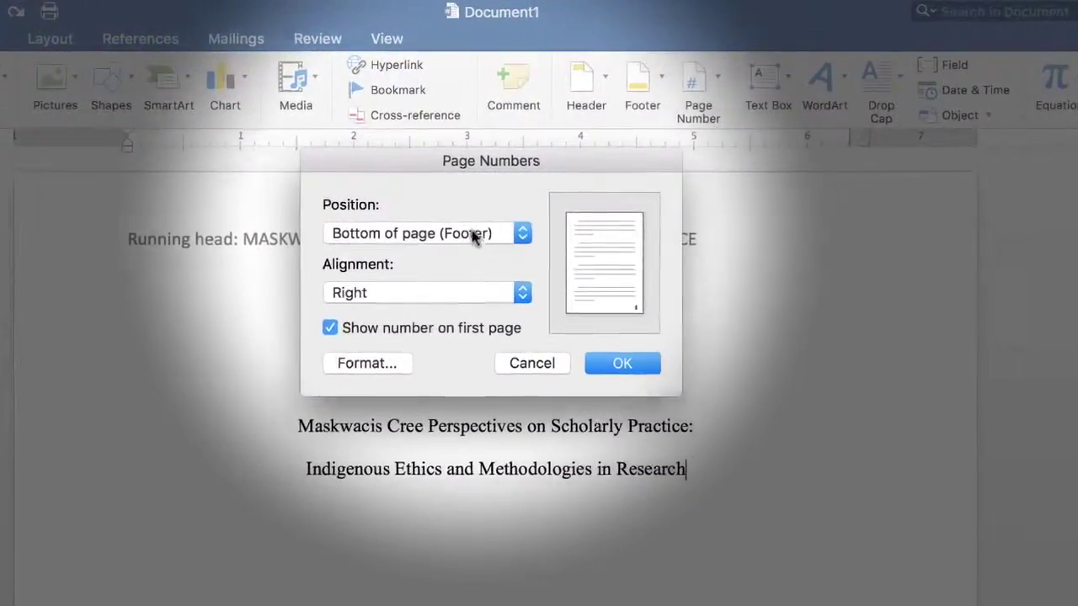
{"action": "left_click", "coordinate": [480, 216]}
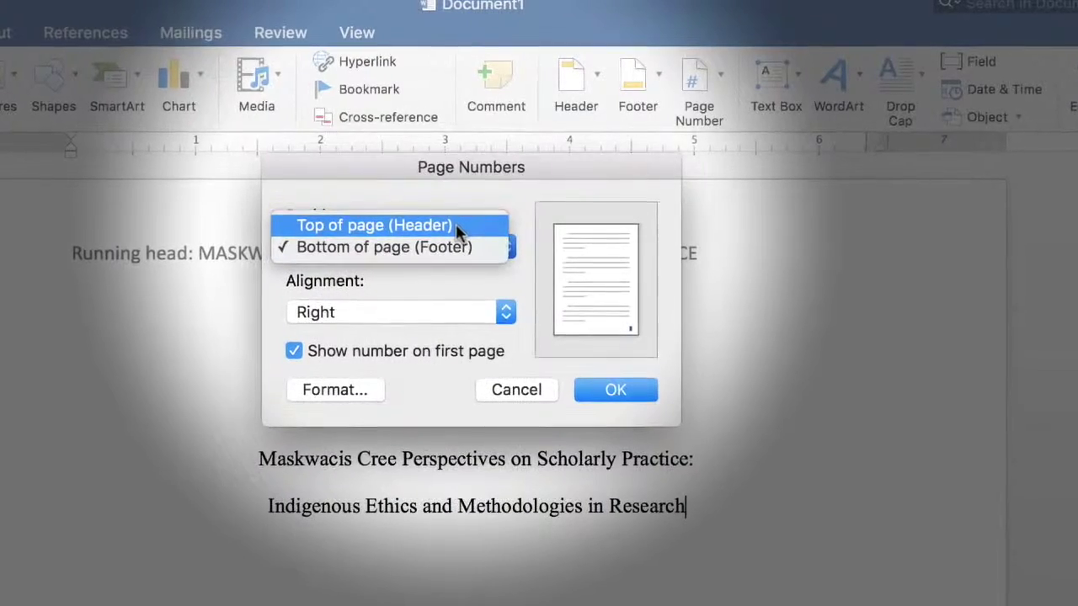
{"action": "left_click", "coordinate": [456, 223]}
{"action": "left_click", "coordinate": [454, 309]}
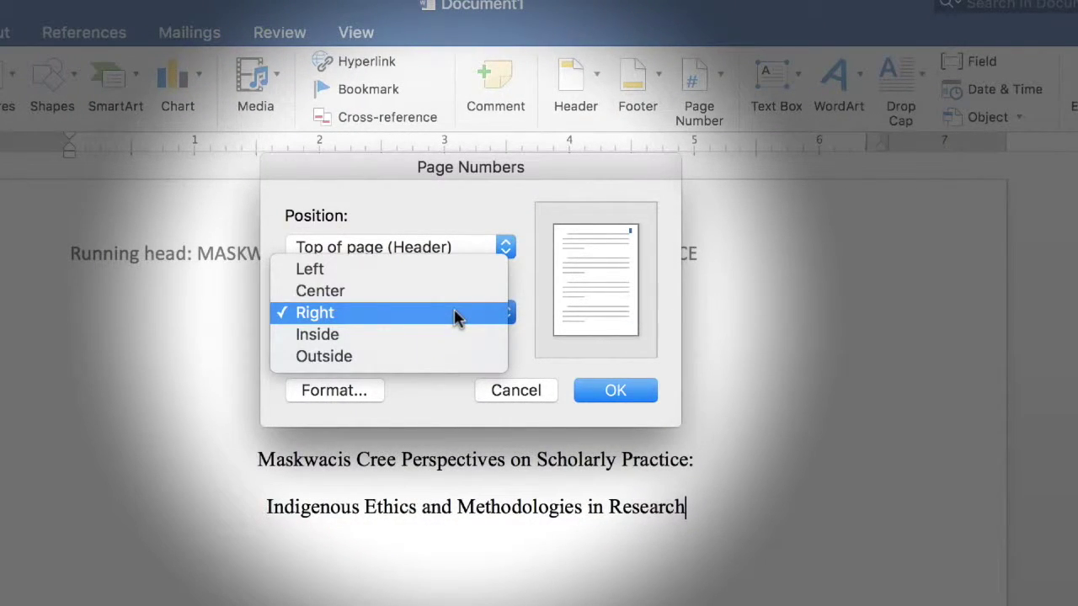
{"action": "left_click", "coordinate": [455, 315]}
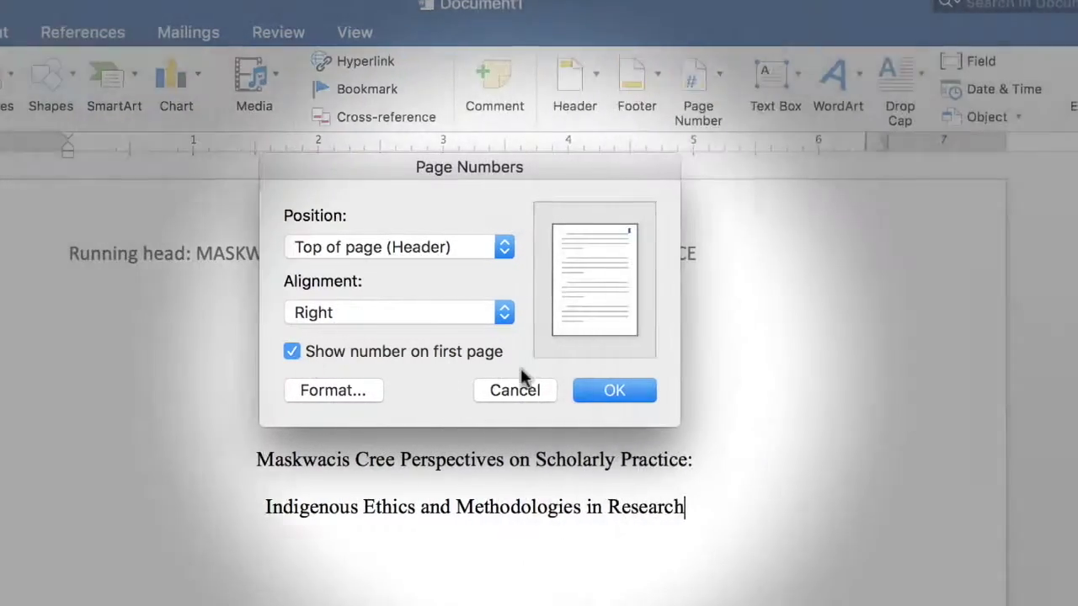
{"action": "left_click", "coordinate": [614, 390]}
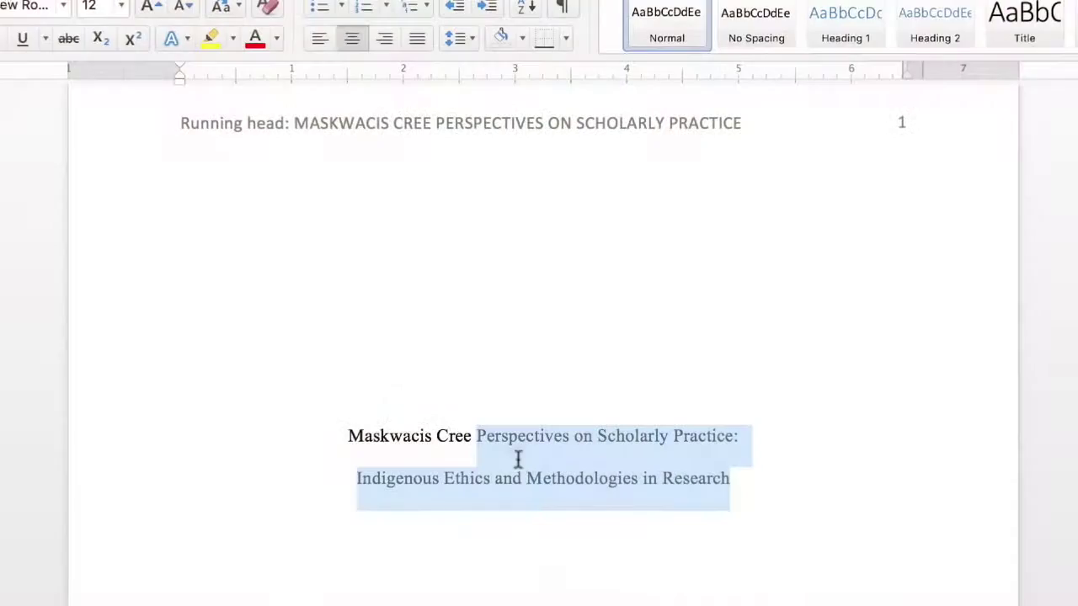
{"action": "left_click_drag", "start_coordinate": [514, 457], "coordinate": [347, 443]}
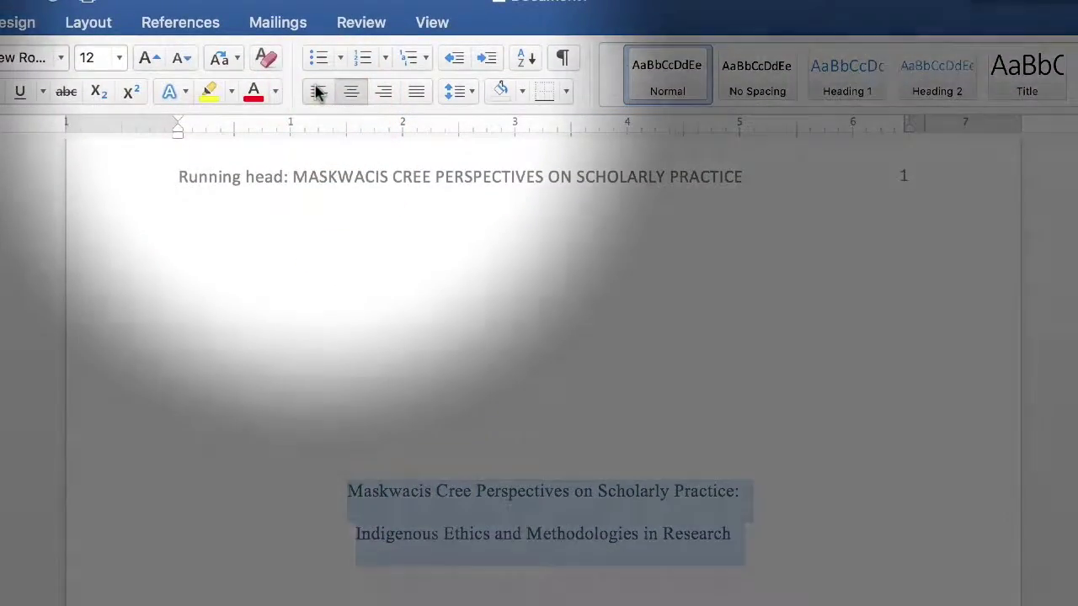
{"action": "left_click", "coordinate": [319, 38]}
{"action": "left_click", "coordinate": [354, 95]}
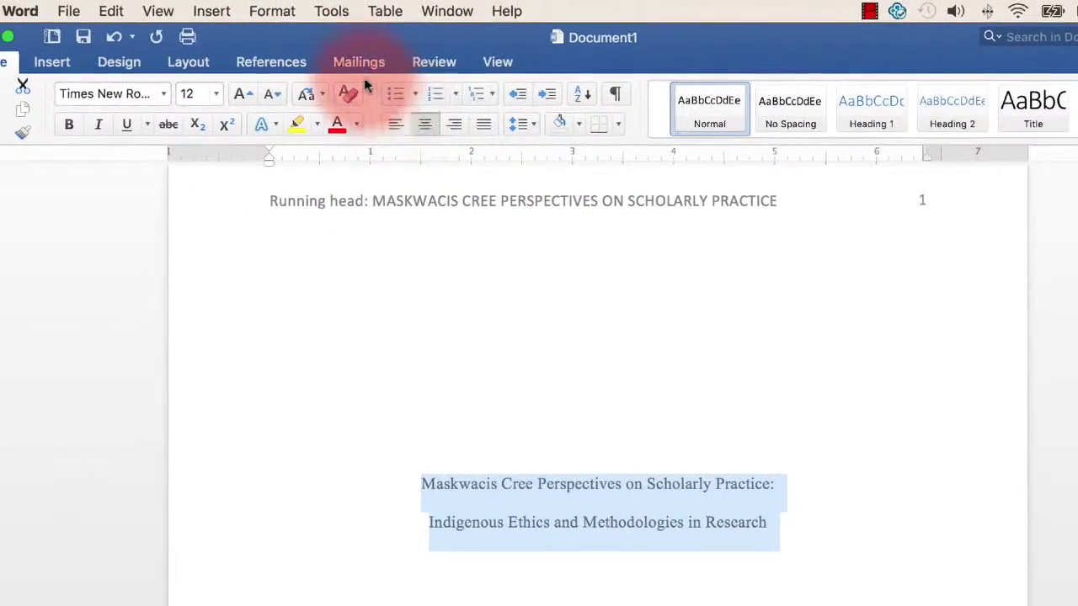
{"action": "left_click", "coordinate": [337, 11]}
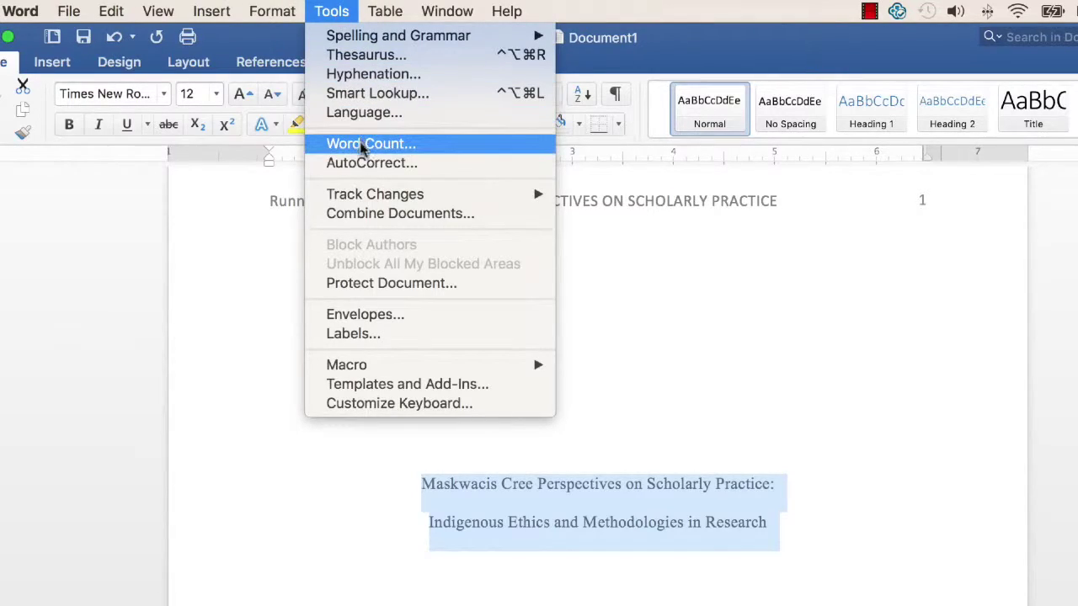
{"action": "left_click", "coordinate": [362, 148]}
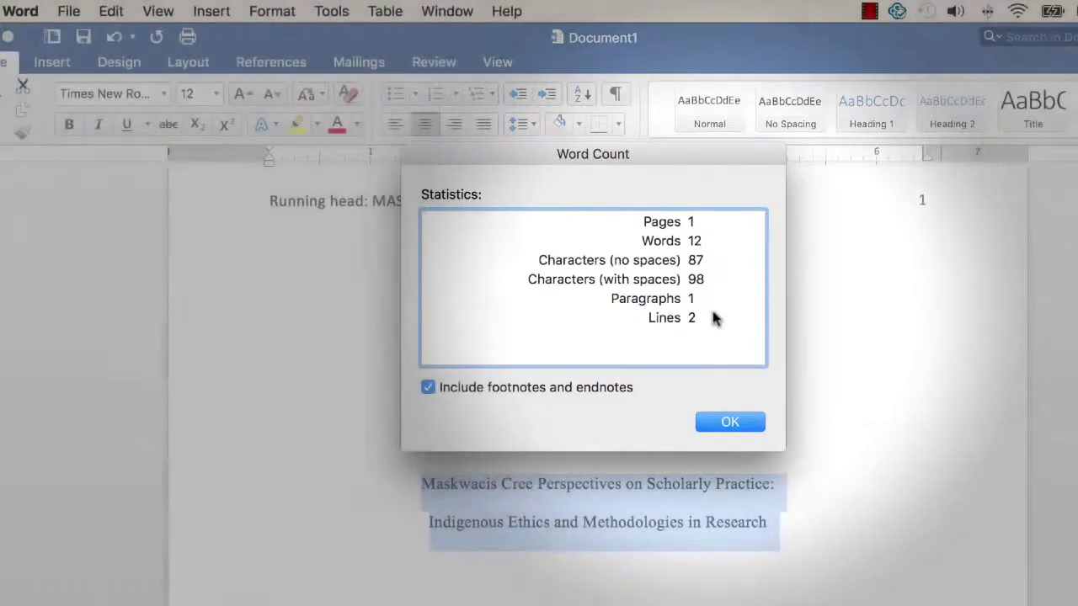
{"action": "left_click", "coordinate": [729, 422]}
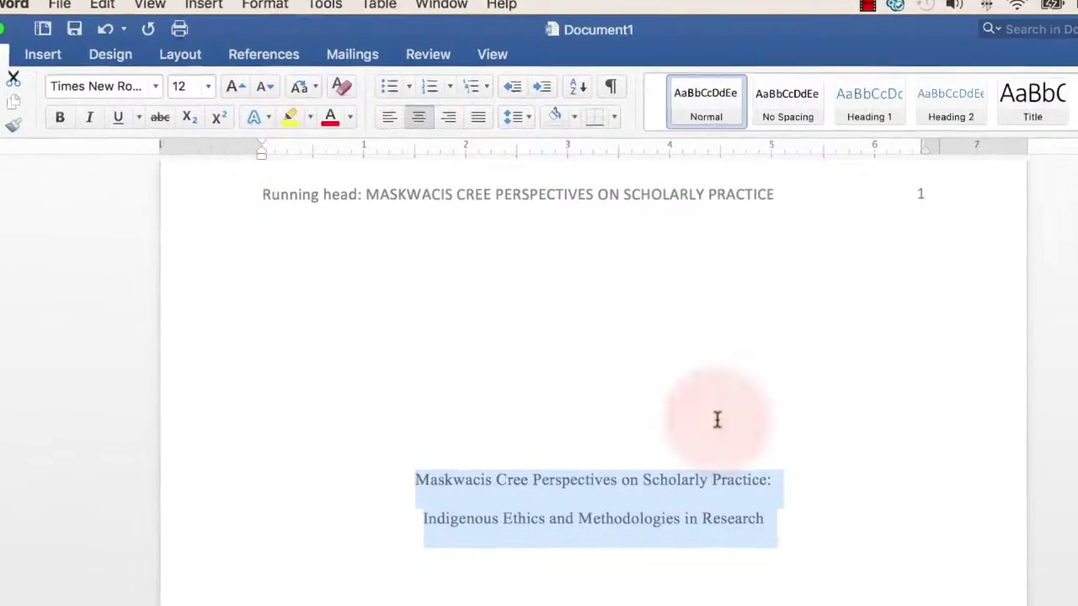
{"action": "left_click", "coordinate": [367, 446]}
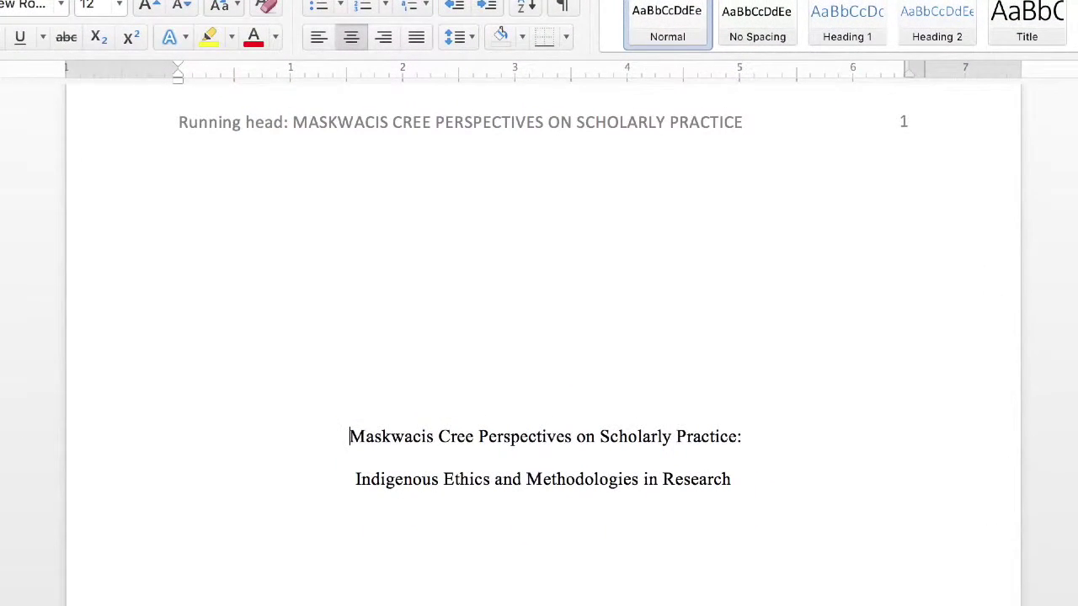
{"action": "type", "text": "MCC"}
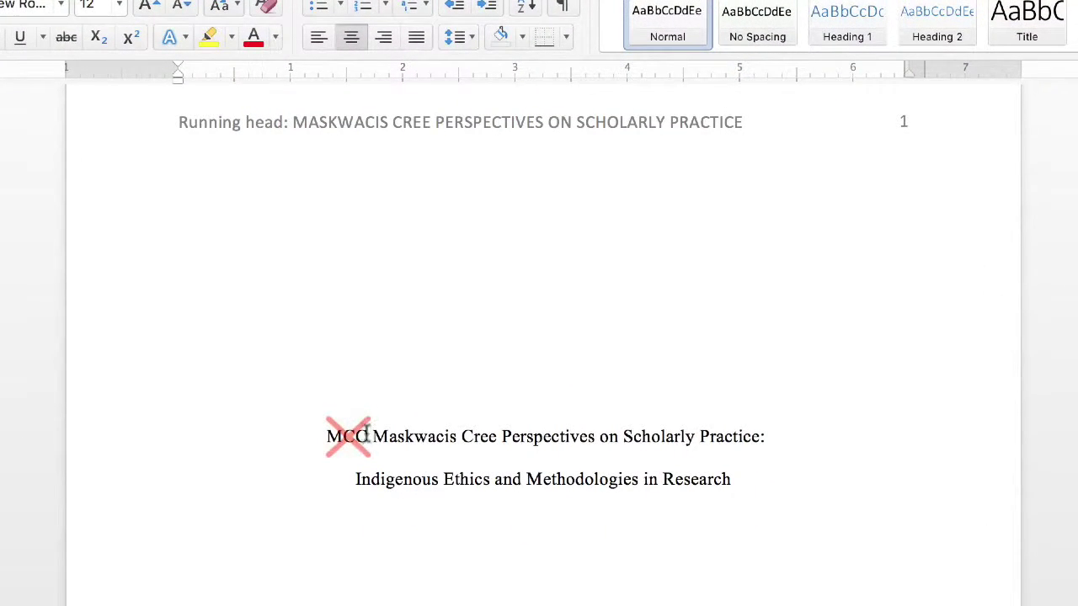
{"action": "left_click_drag", "start_coordinate": [362, 435], "coordinate": [323, 434]}
{"action": "key", "text": "BackSpace"}
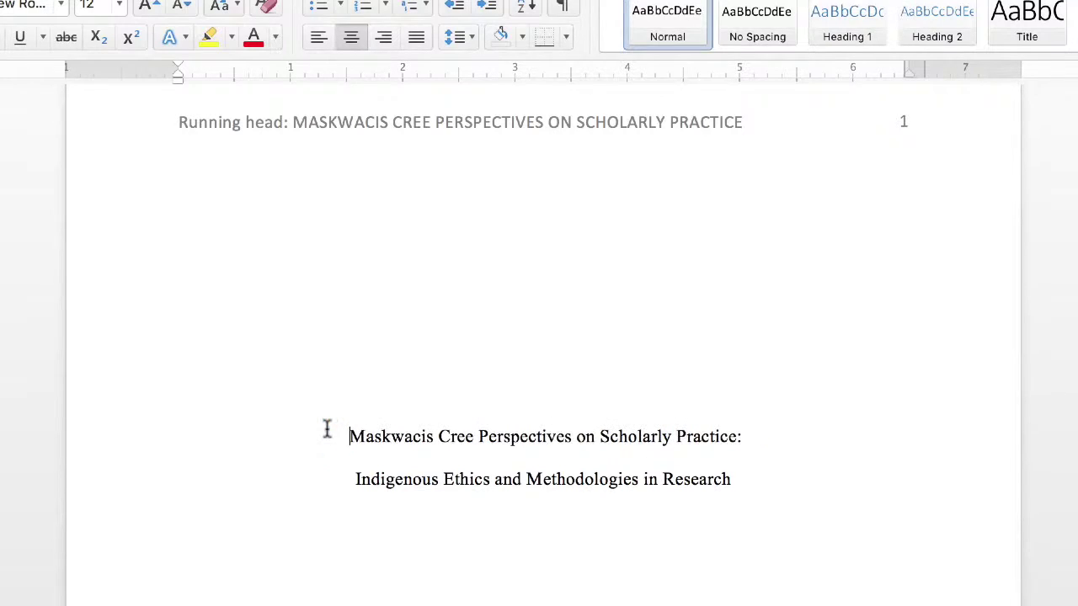
- Type the author's name, removing the stray 'Miss' and credential letters, then add the 'Maskwacis Cultural College' line
{"action": "left_click", "coordinate": [737, 480]}
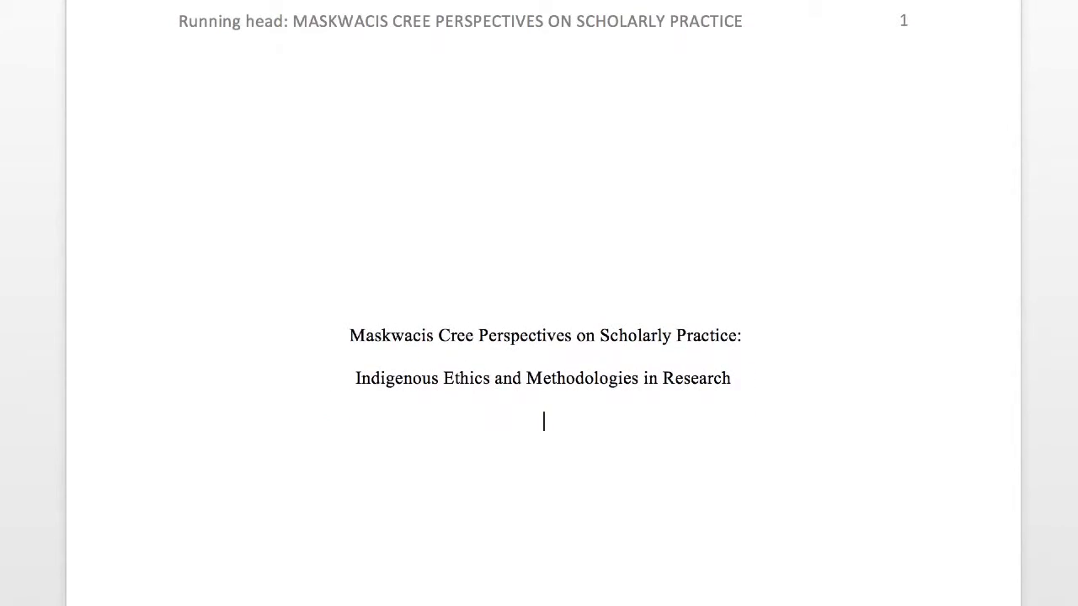
{"action": "type", "text": "Raquel M. "}
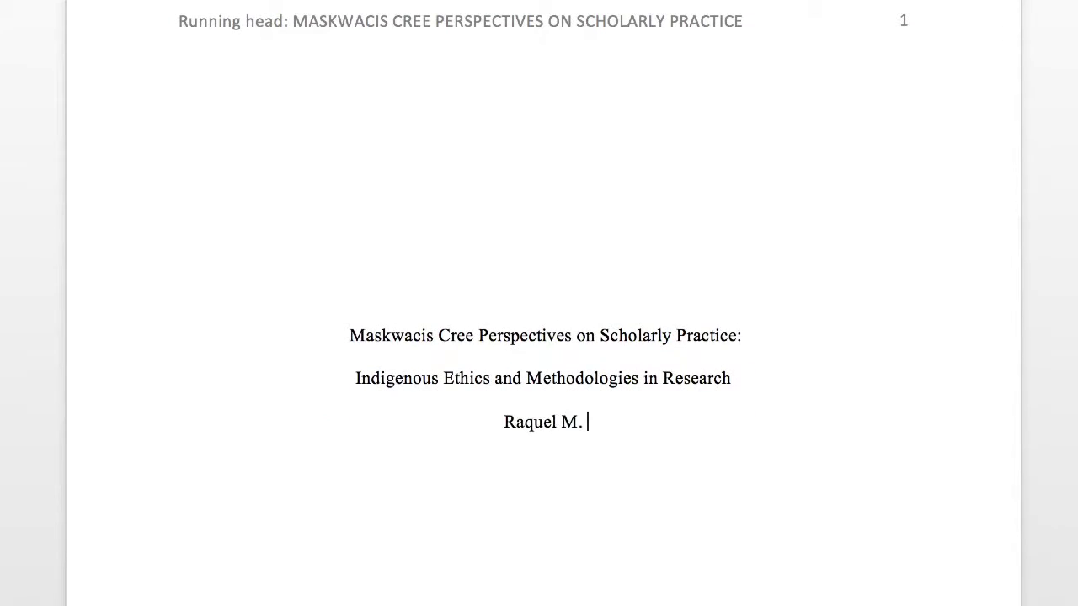
{"action": "type", "text": "Mann"}
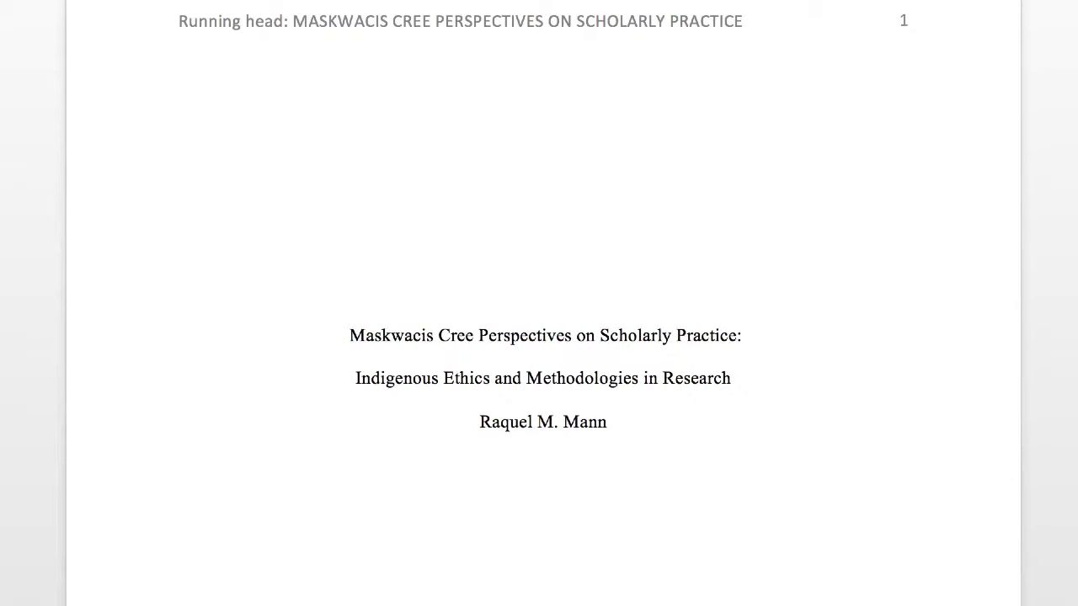
{"action": "type", "text": "Miss"}
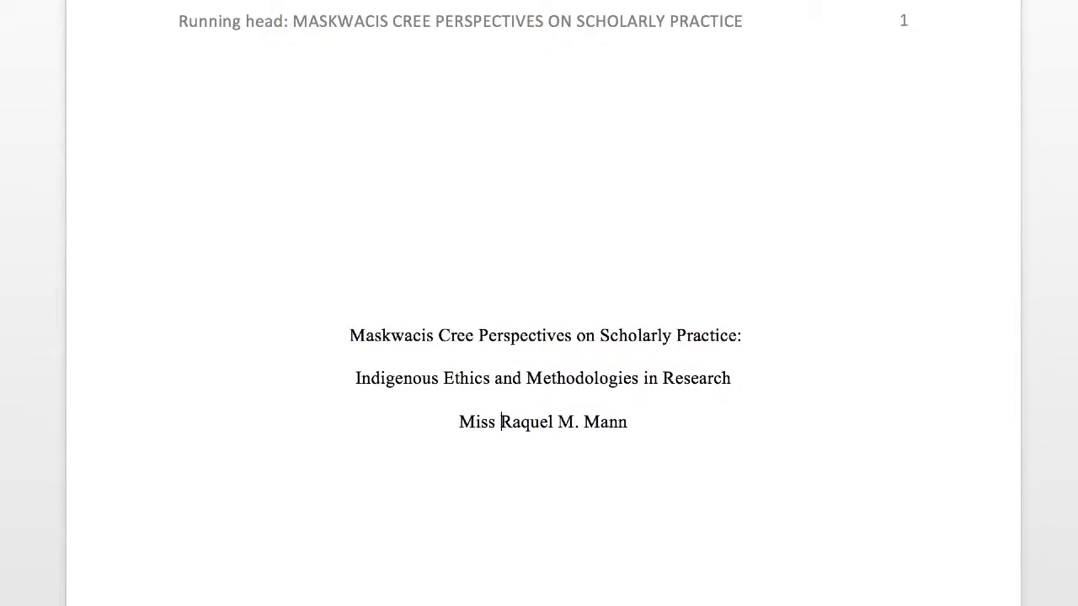
{"action": "left_click_drag", "start_coordinate": [498, 414], "coordinate": [460, 426]}
{"action": "key", "text": "BackSpace"}
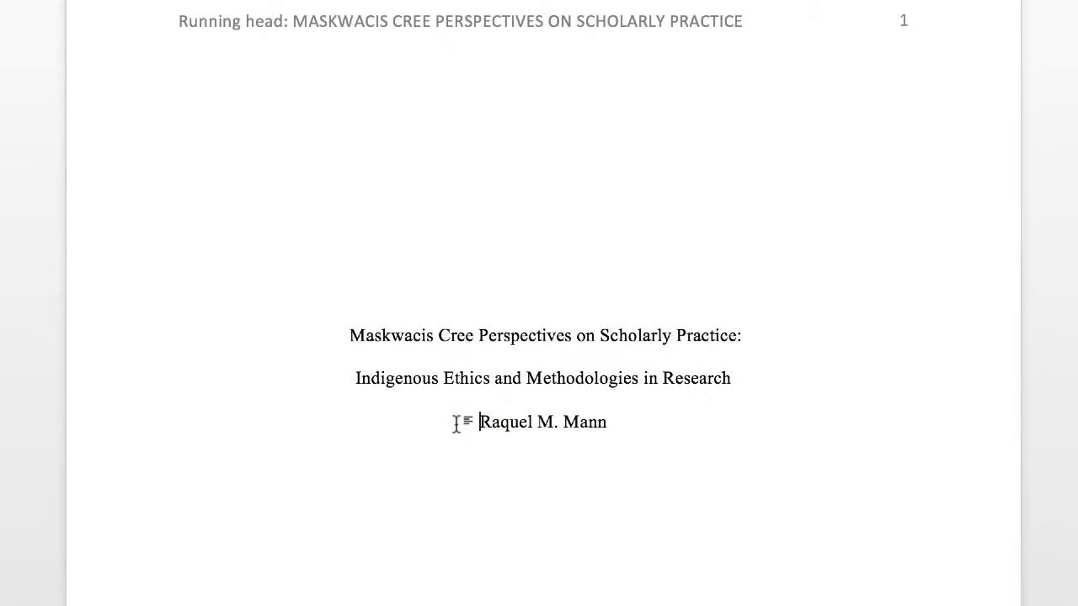
{"action": "type", "text": "MLIS"}
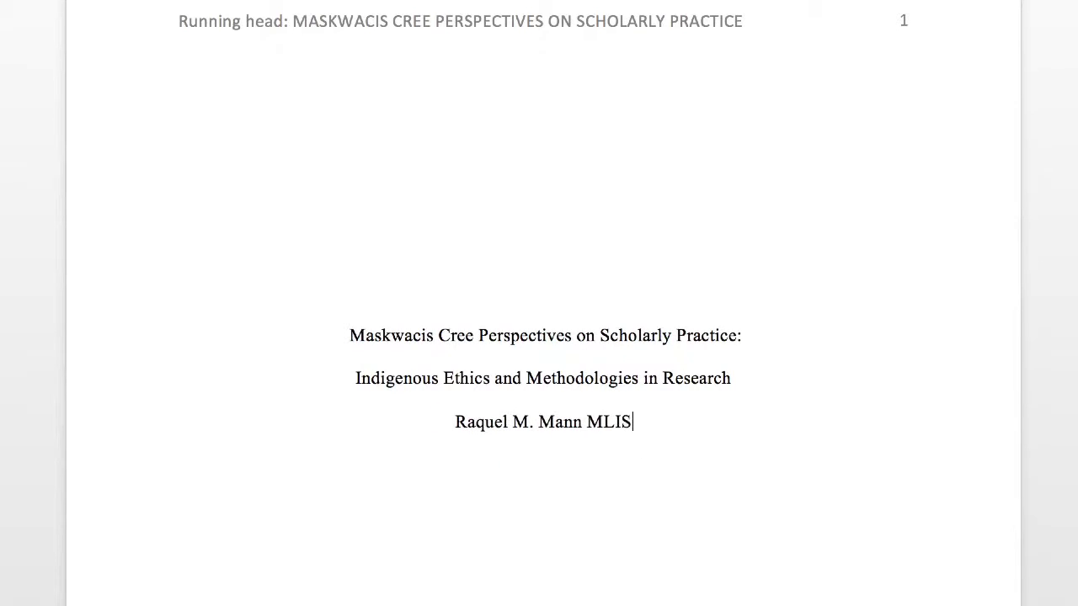
{"action": "left_click_drag", "start_coordinate": [631, 421], "coordinate": [606, 424]}
{"action": "key", "text": "BackSpace"}
{"action": "key", "text": "BackSpace"}
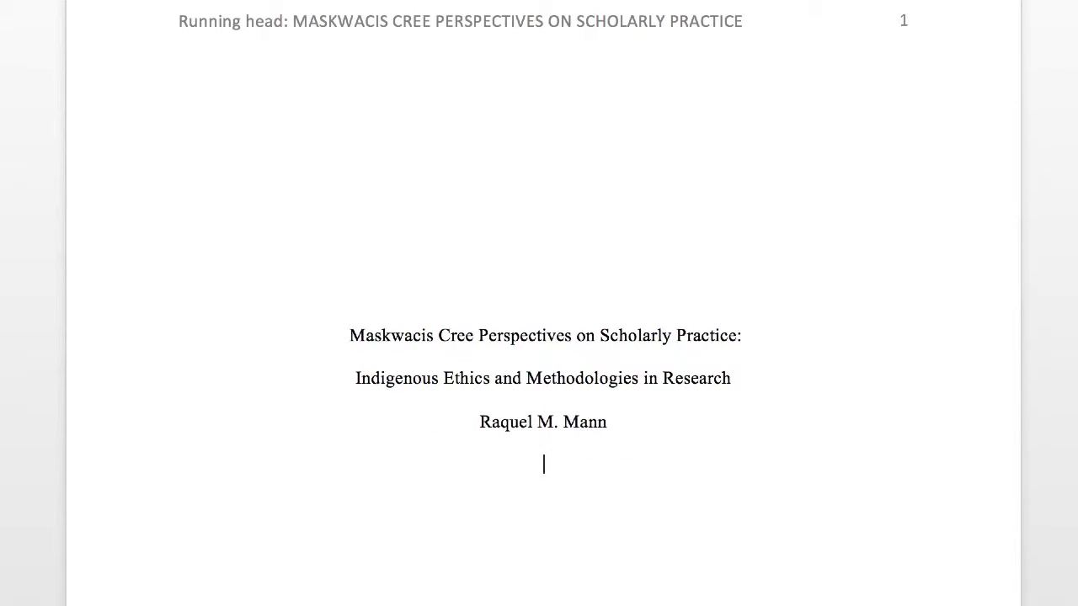
{"action": "type", "text": "skwacis "}
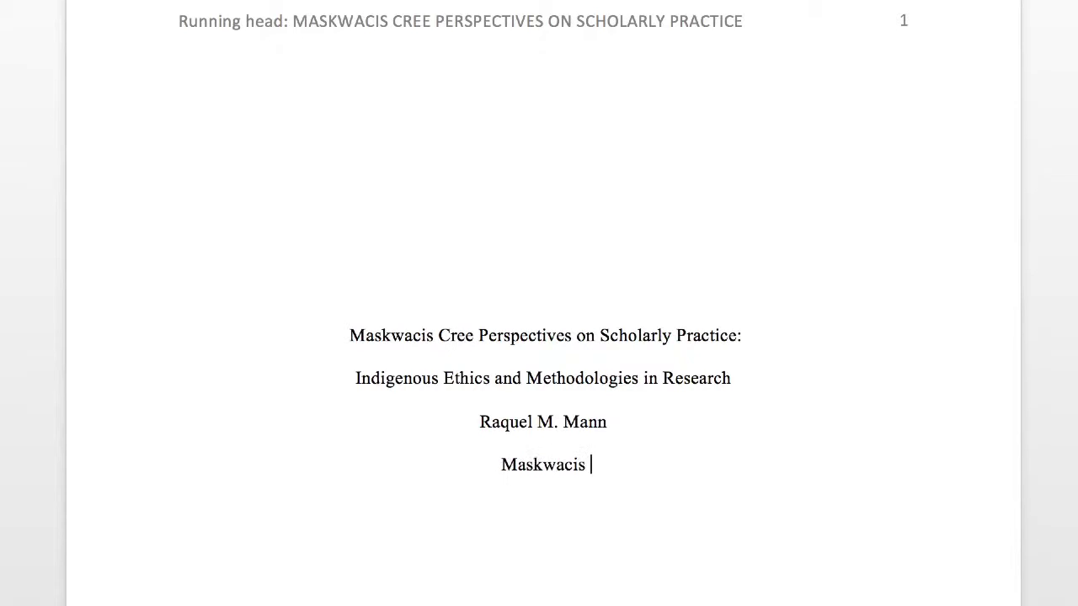
{"action": "type", "text": "Cultural College"}
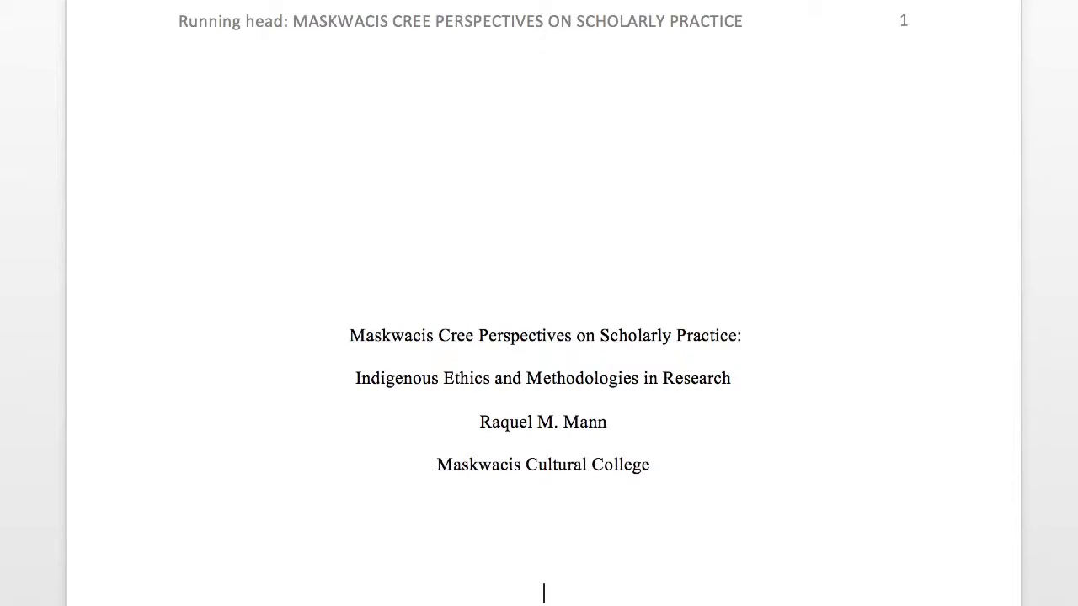
{"action": "key", "text": "Return"}
{"action": "key", "text": "Return"}
{"action": "key", "text": "Return"}
- Type the 'Author Note' heading and the partial-fulfilment sentence for the LIBR 000 course, Winter Term, 2015
{"action": "scroll", "coordinate": [545, 345], "scroll_direction": "down", "scroll_amount": 4}
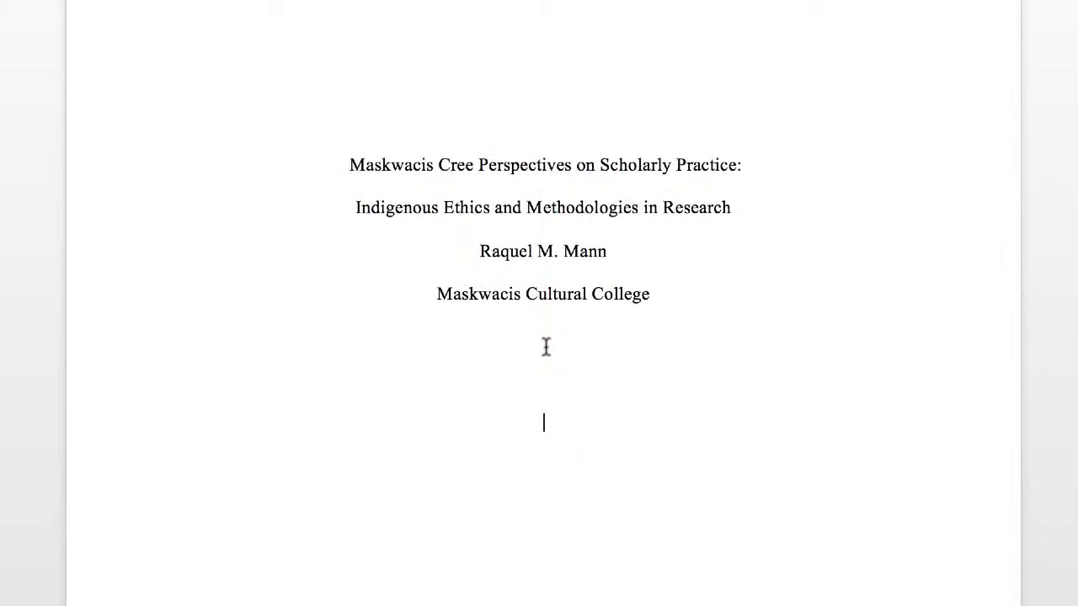
{"action": "type", "text": "A"}
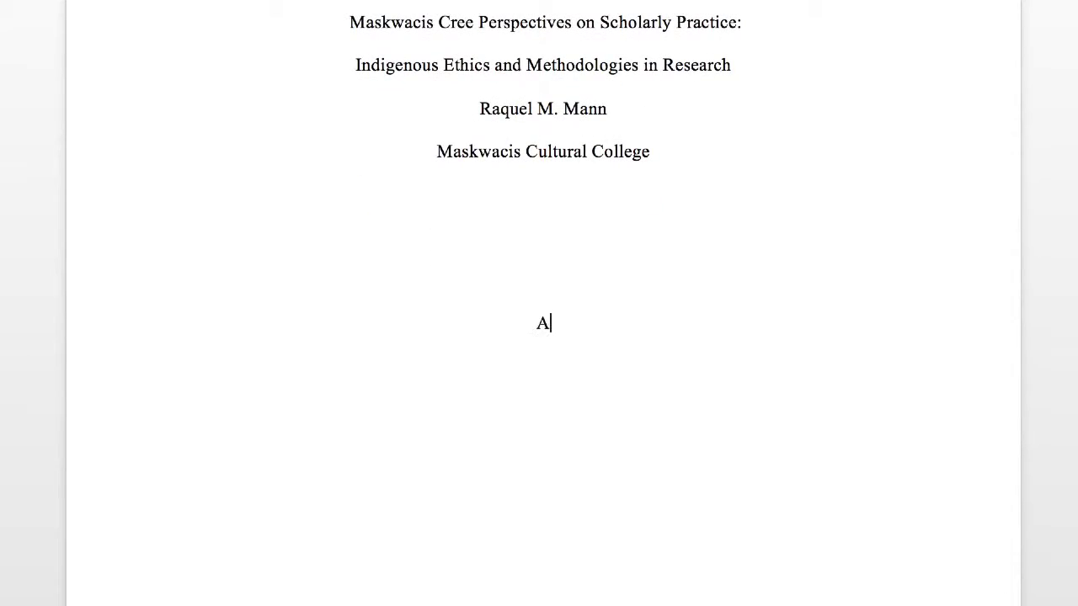
{"action": "type", "text": "uthor Note This pa"}
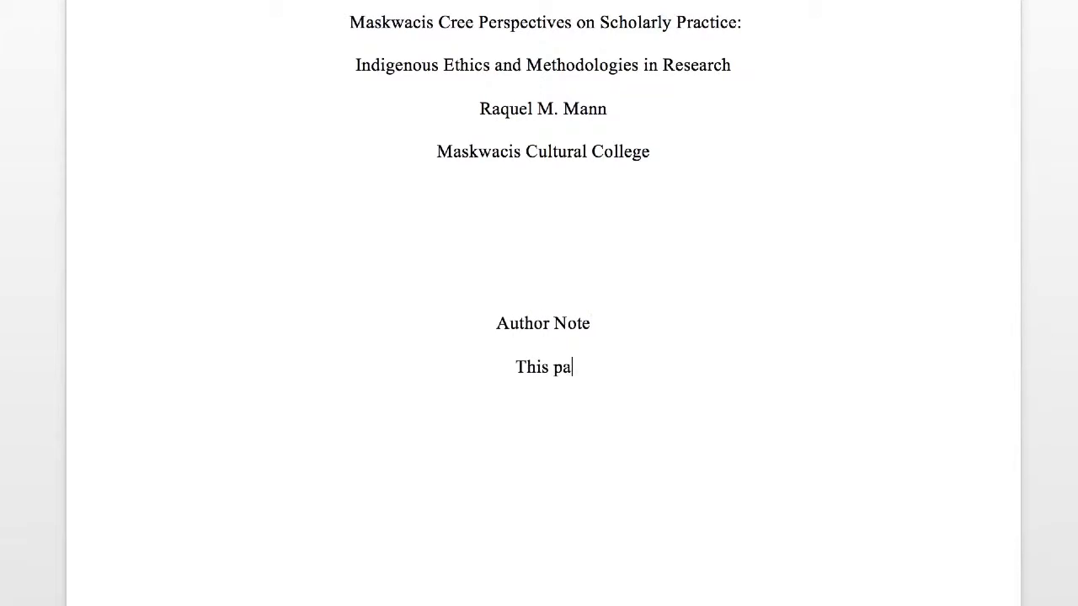
{"action": "type", "text": "per is written in partial fulfil"}
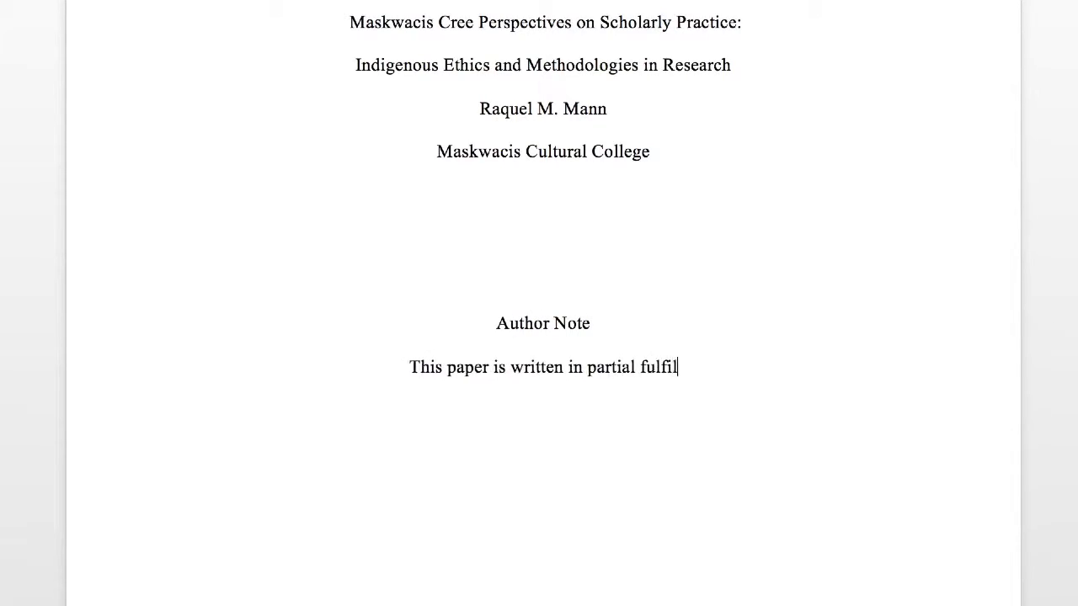
{"action": "type", "text": "ment of the LIBR 000 "}
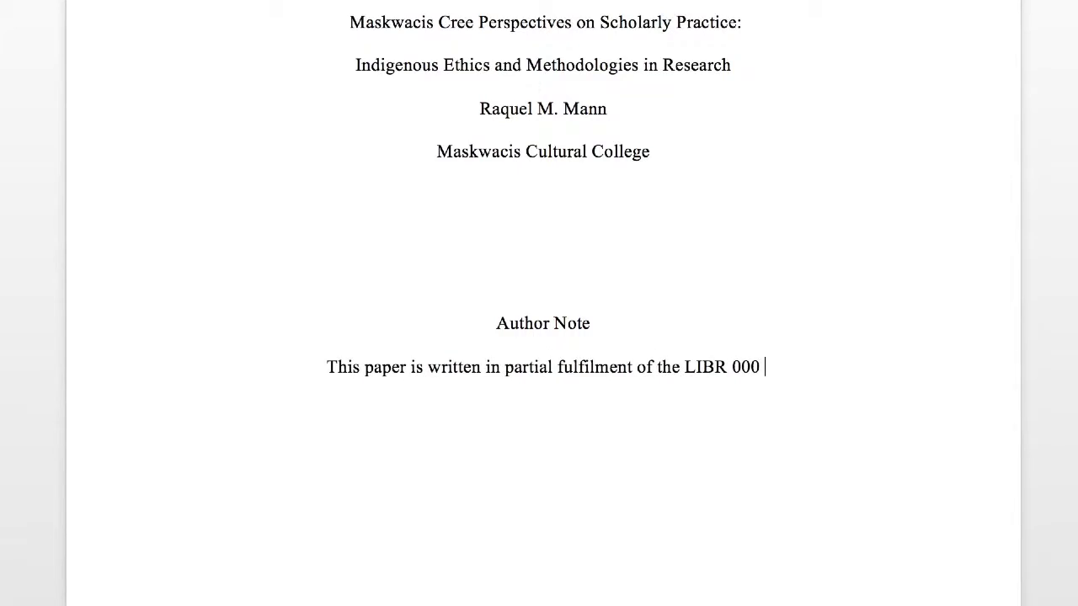
{"action": "type", "text": "course, Winter Term, 2015."}
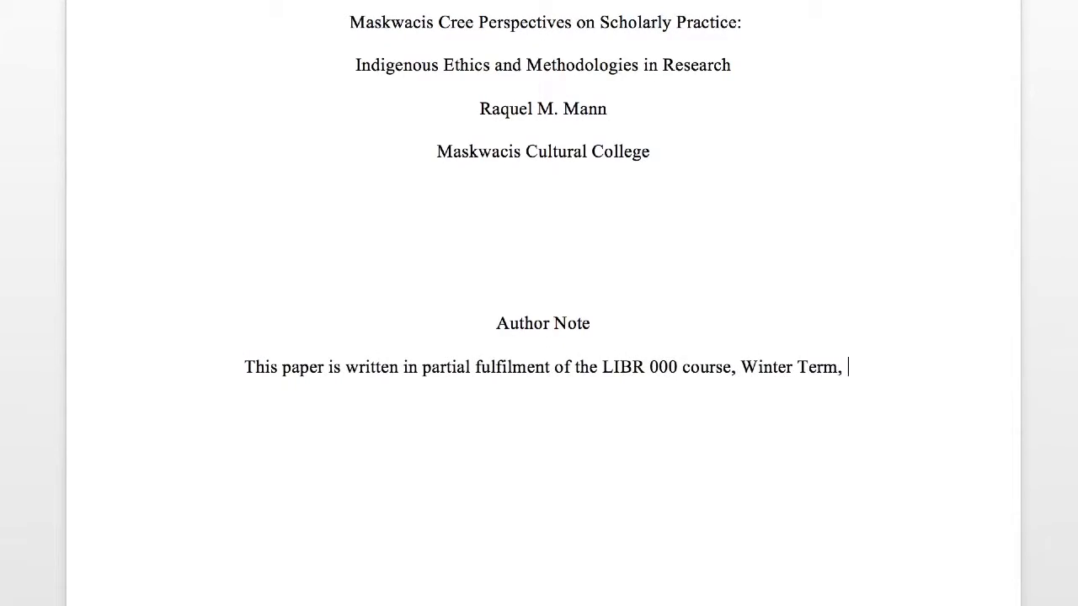